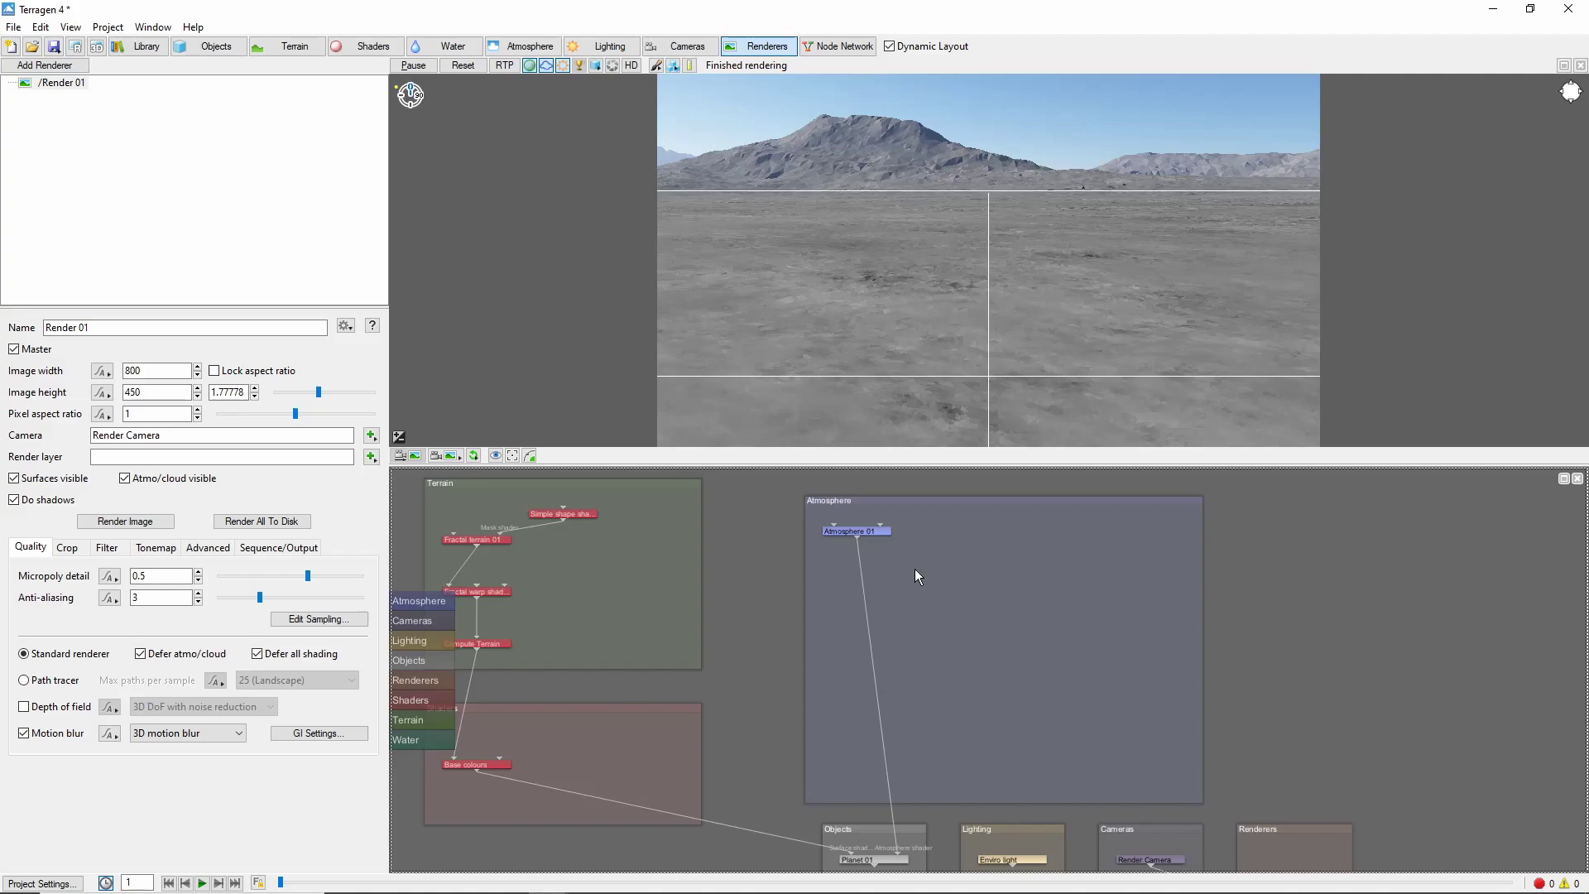
- Insert a Cloud layer v3 node below the Atmosphere 01 node
{"action": "left_click", "coordinate": [857, 534]}
{"action": "right_click", "coordinate": [861, 535]}
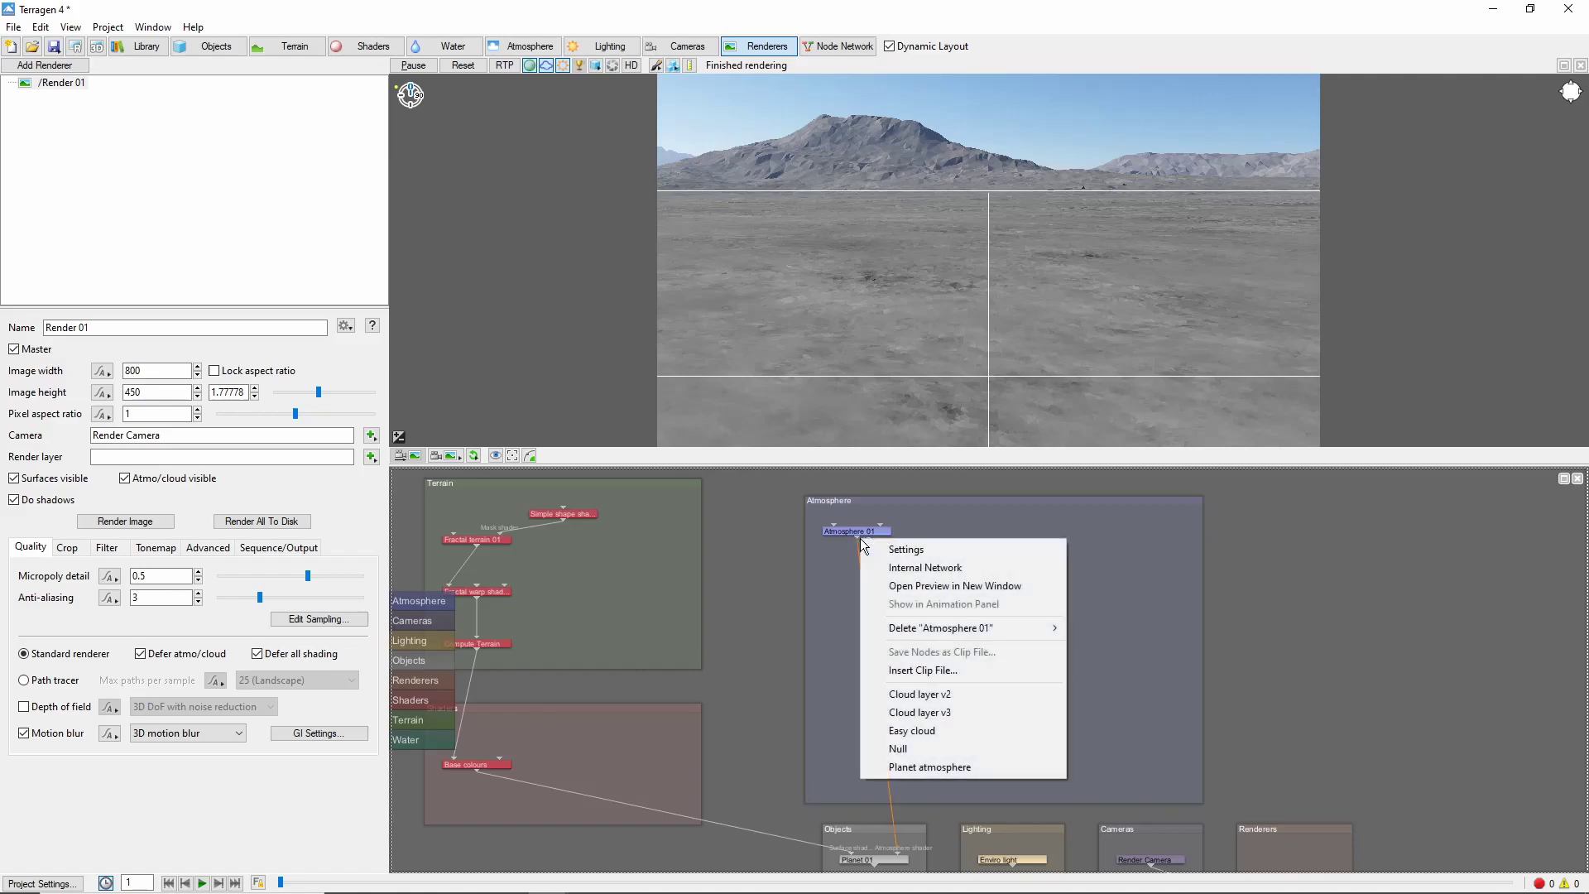
{"action": "left_click", "coordinate": [947, 710]}
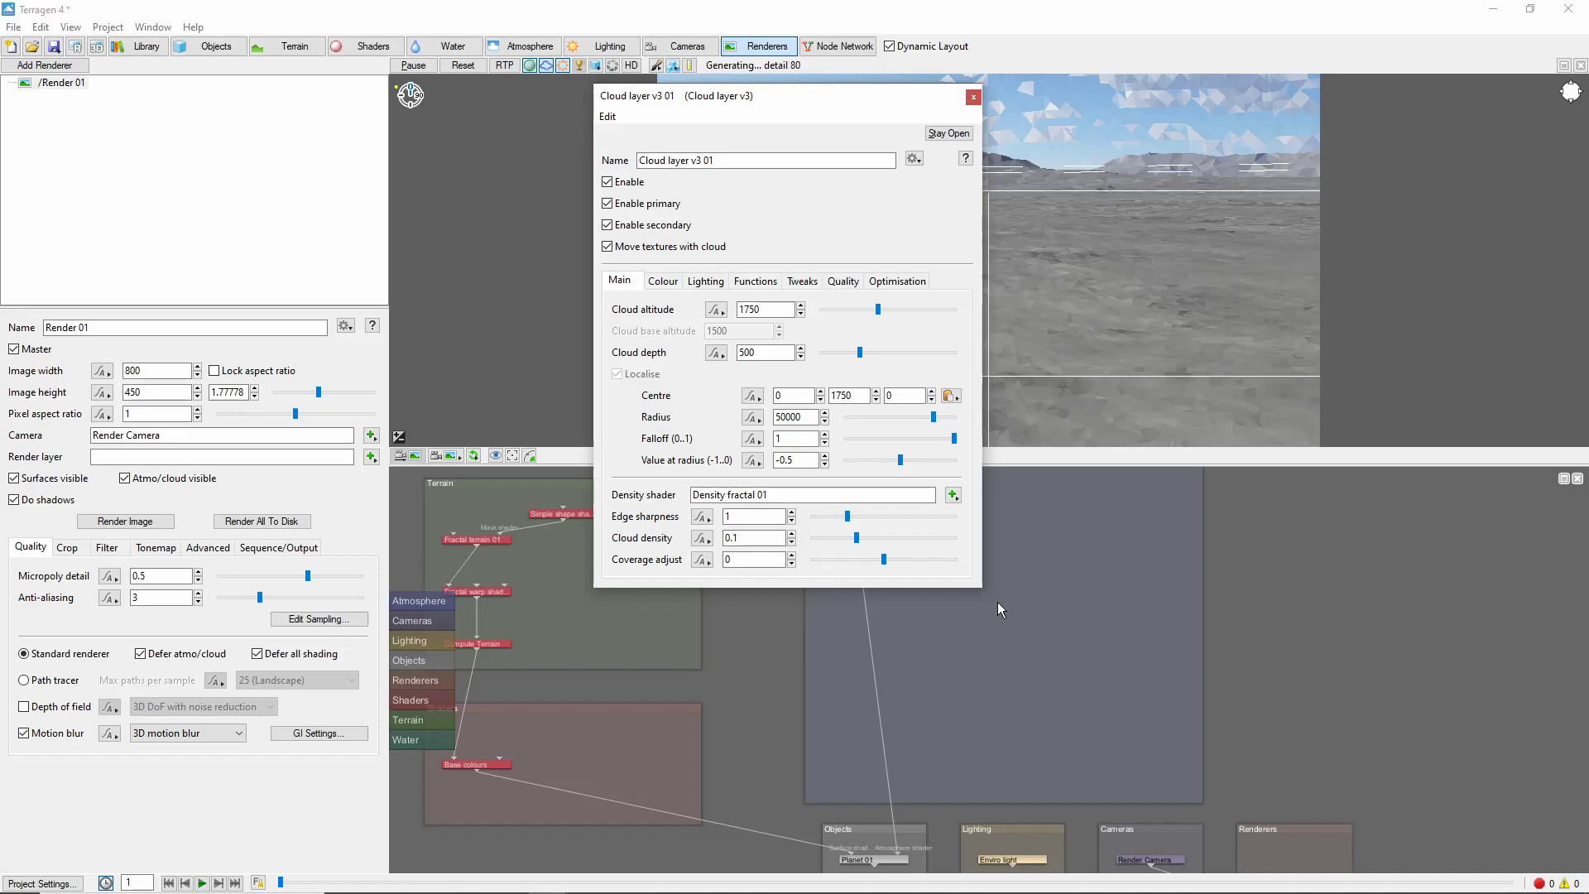
- Set the cloud layer's altitude to 5093 and its cloud depth to 2000
{"action": "double_click", "coordinate": [758, 310]}
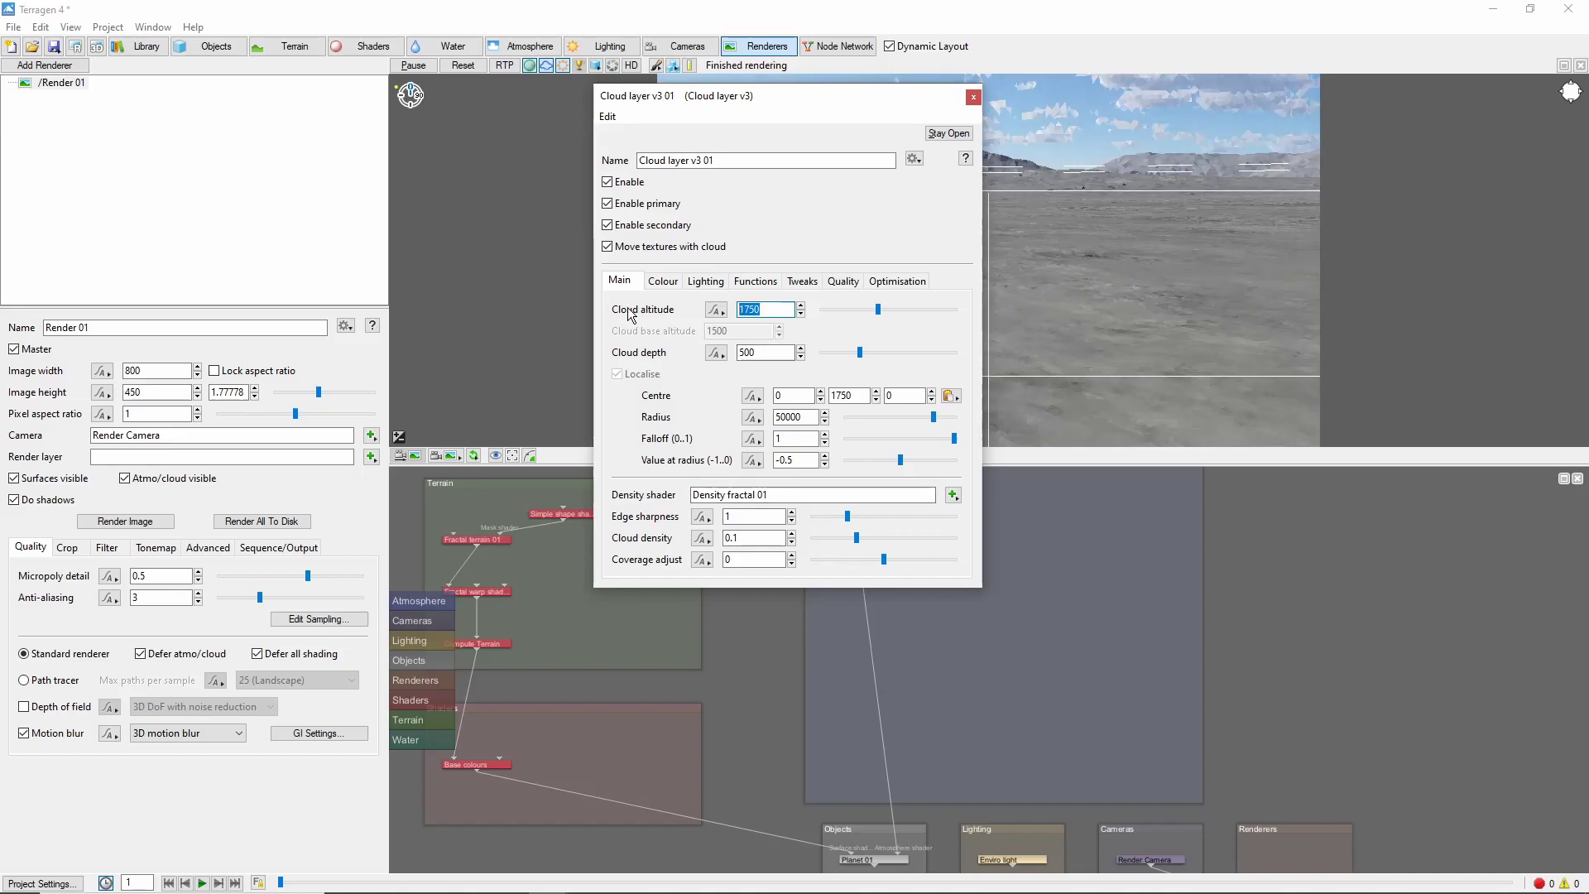
{"action": "type", "text": "5093"}
{"action": "key", "text": "Return"}
{"action": "double_click", "coordinate": [757, 353]}
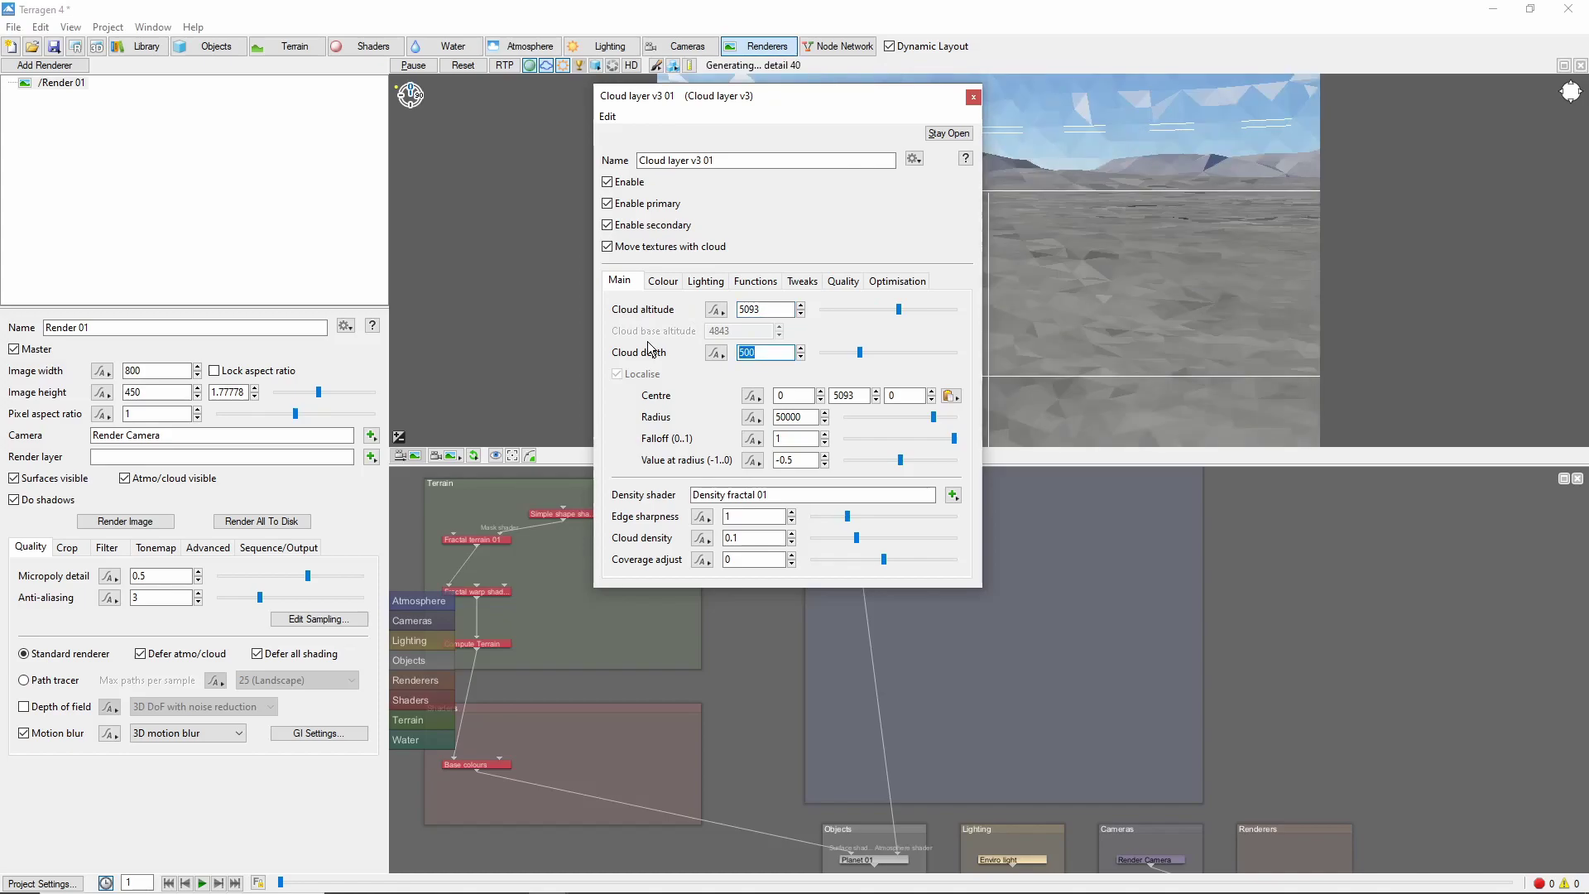
{"action": "type", "text": "2000"}
{"action": "key", "text": "Return"}
- Set the cloud layer's radius to 150000 and its falloff to 0.7
{"action": "double_click", "coordinate": [778, 416]}
{"action": "type", "text": "150000"}
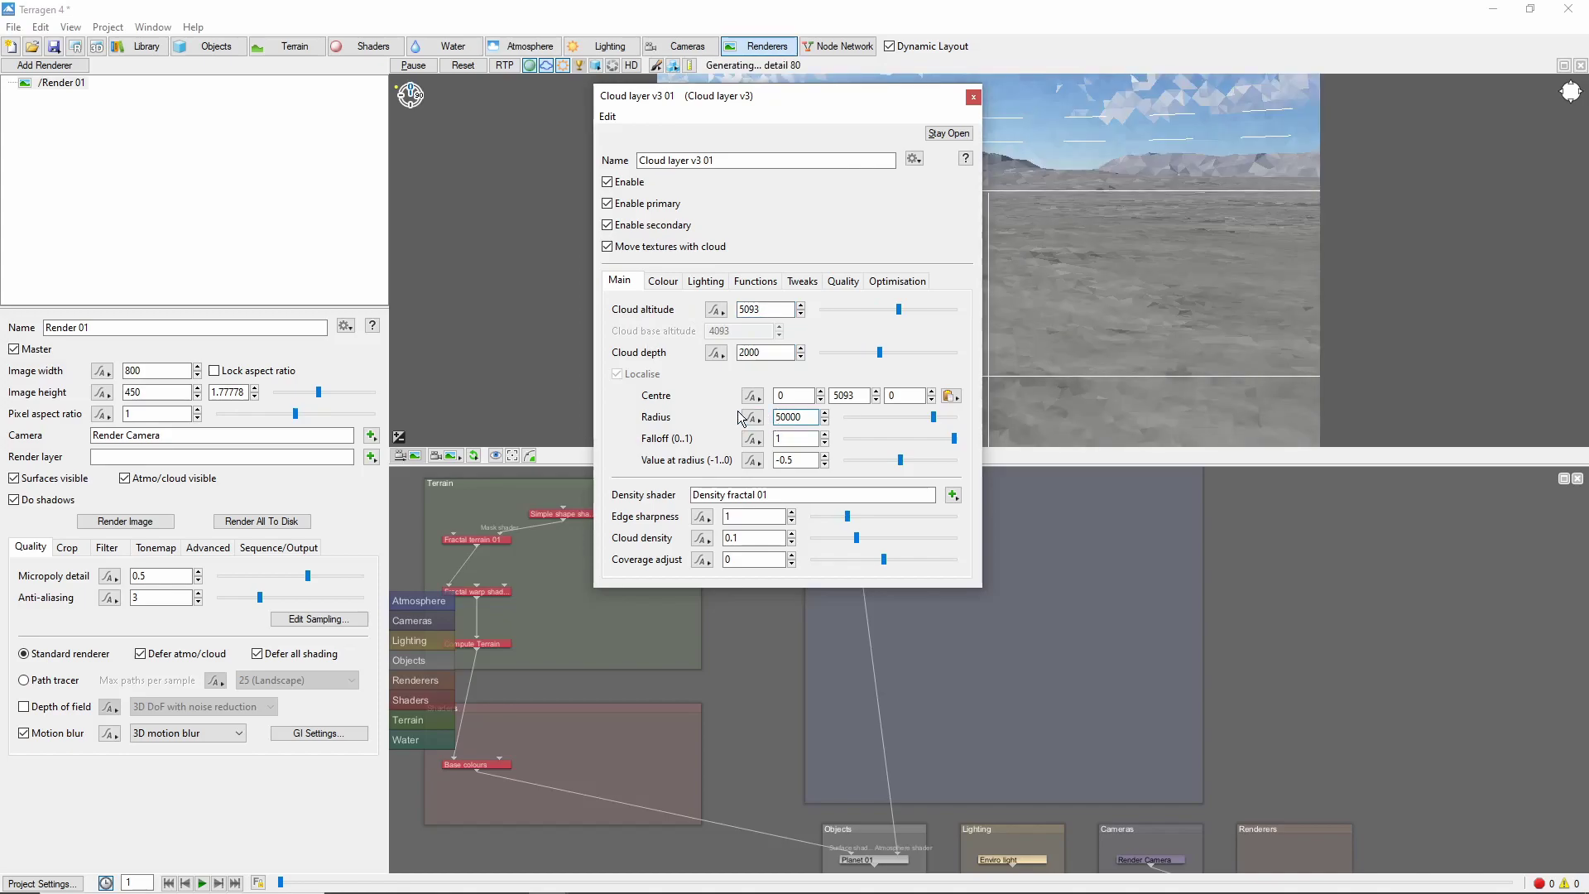
{"action": "key", "text": "Return"}
{"action": "double_click", "coordinate": [814, 439]}
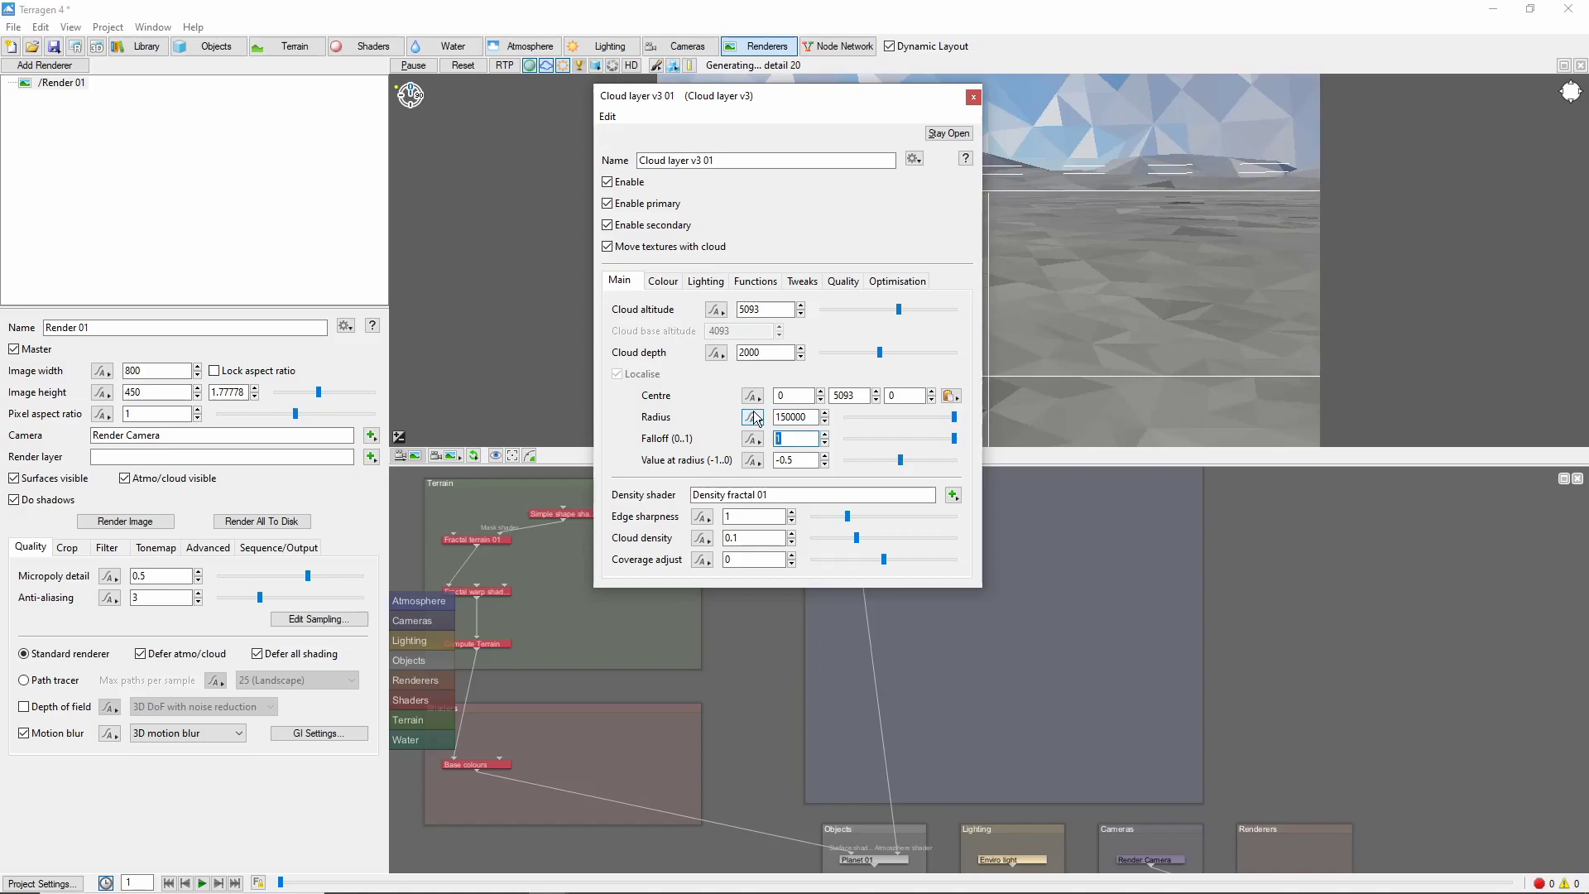
{"action": "type", "text": "0.7"}
{"action": "key", "text": "Return"}
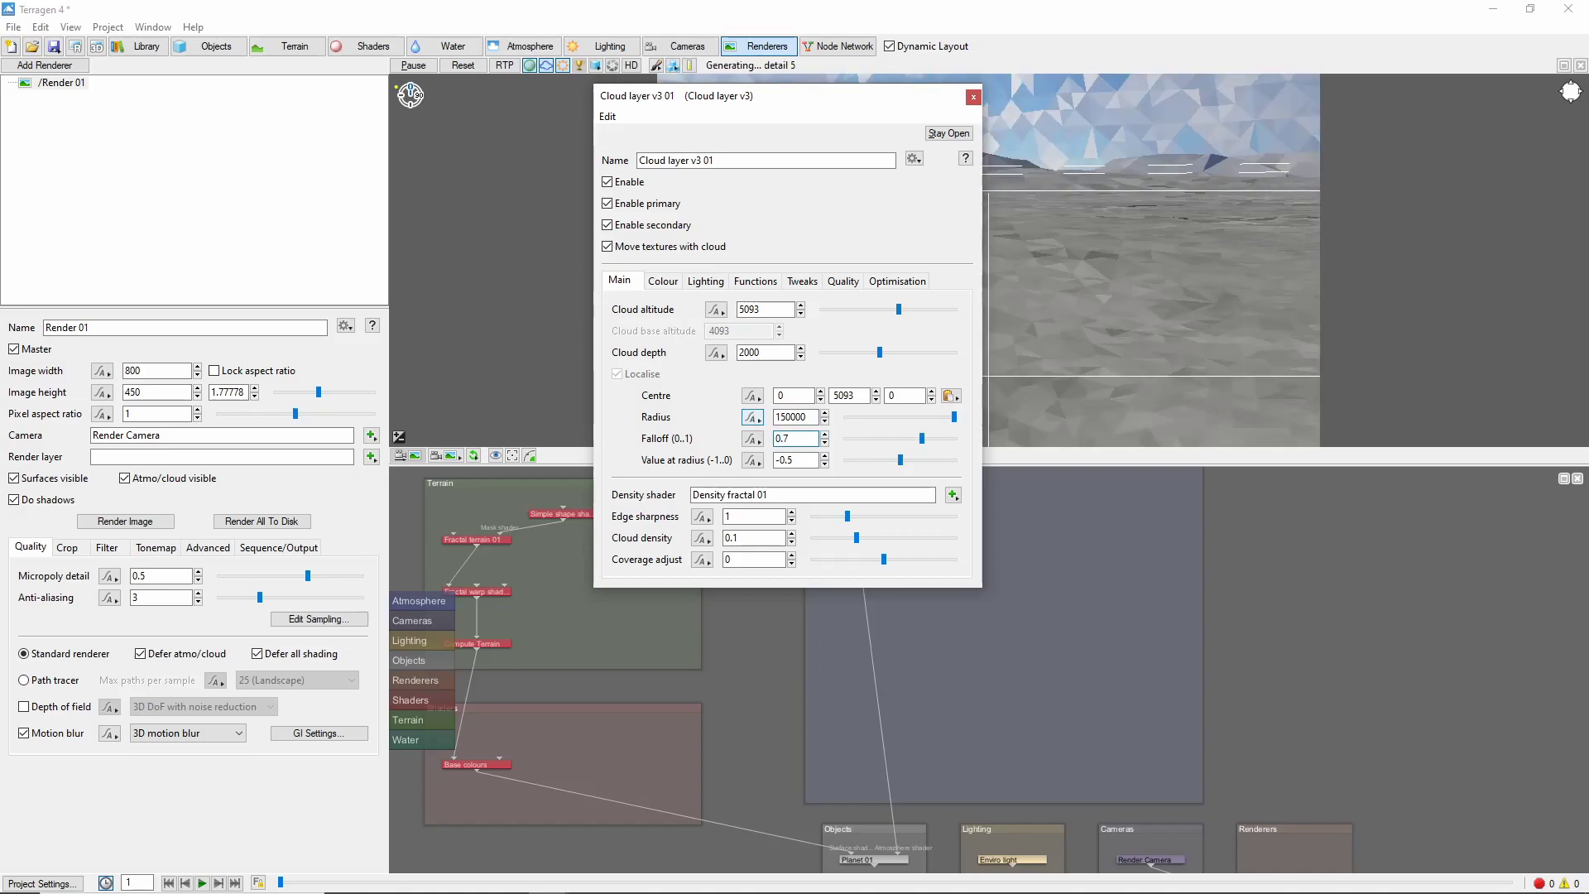
- Set the cloud layer's edge sharpness to 2, cloud density to 0.02 and coverage adjust to 0.3, and close its settings
{"action": "double_click", "coordinate": [741, 516]}
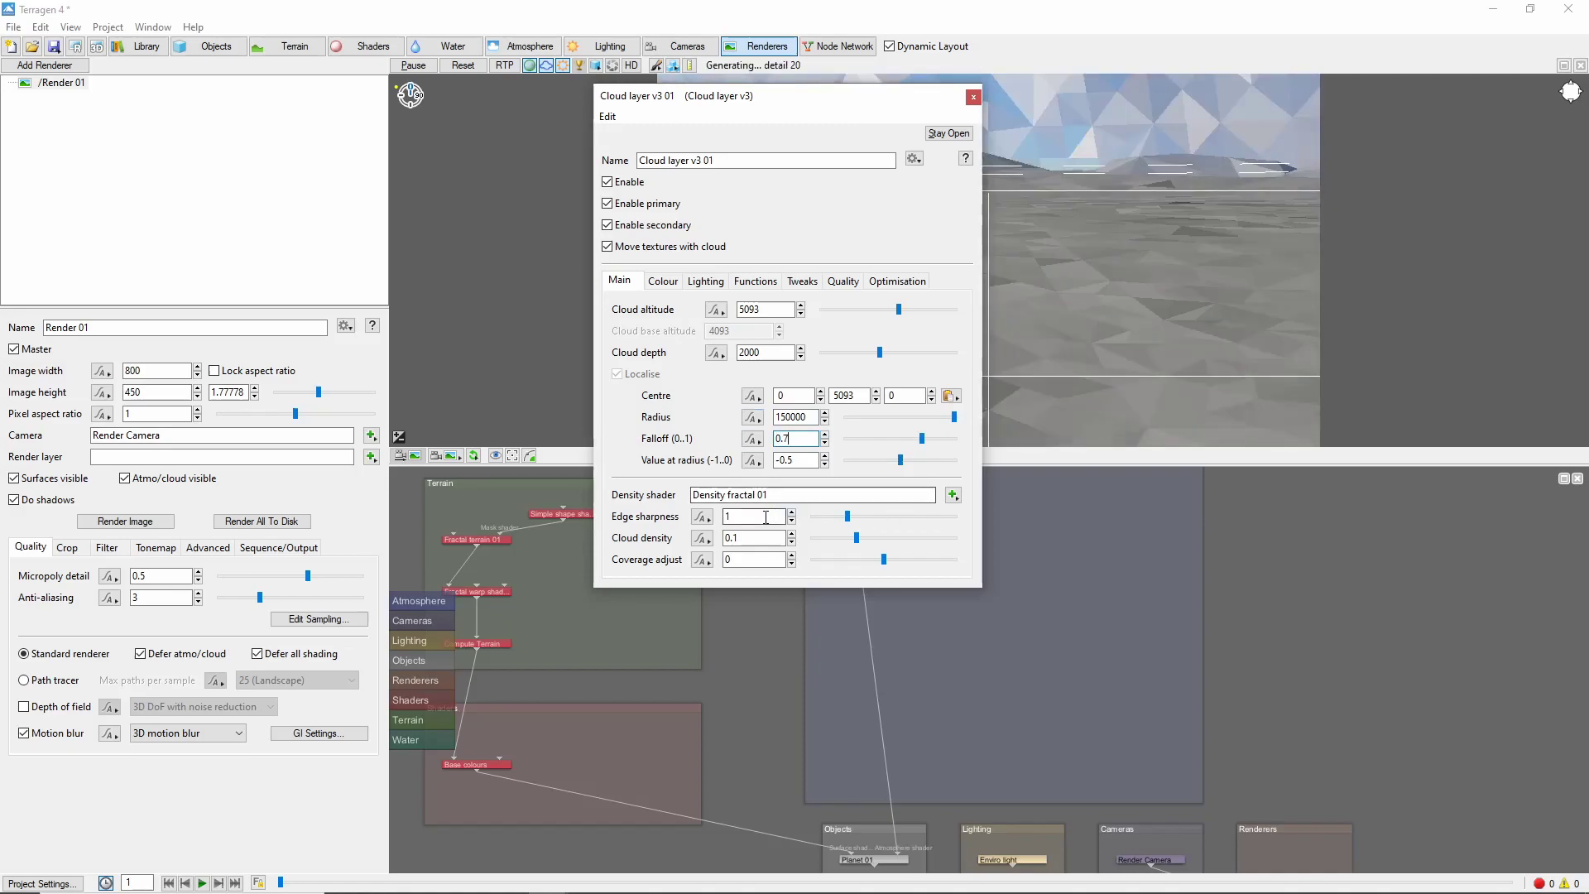
{"action": "type", "text": "2"}
{"action": "key", "text": "Return"}
{"action": "left_click", "coordinate": [739, 539]}
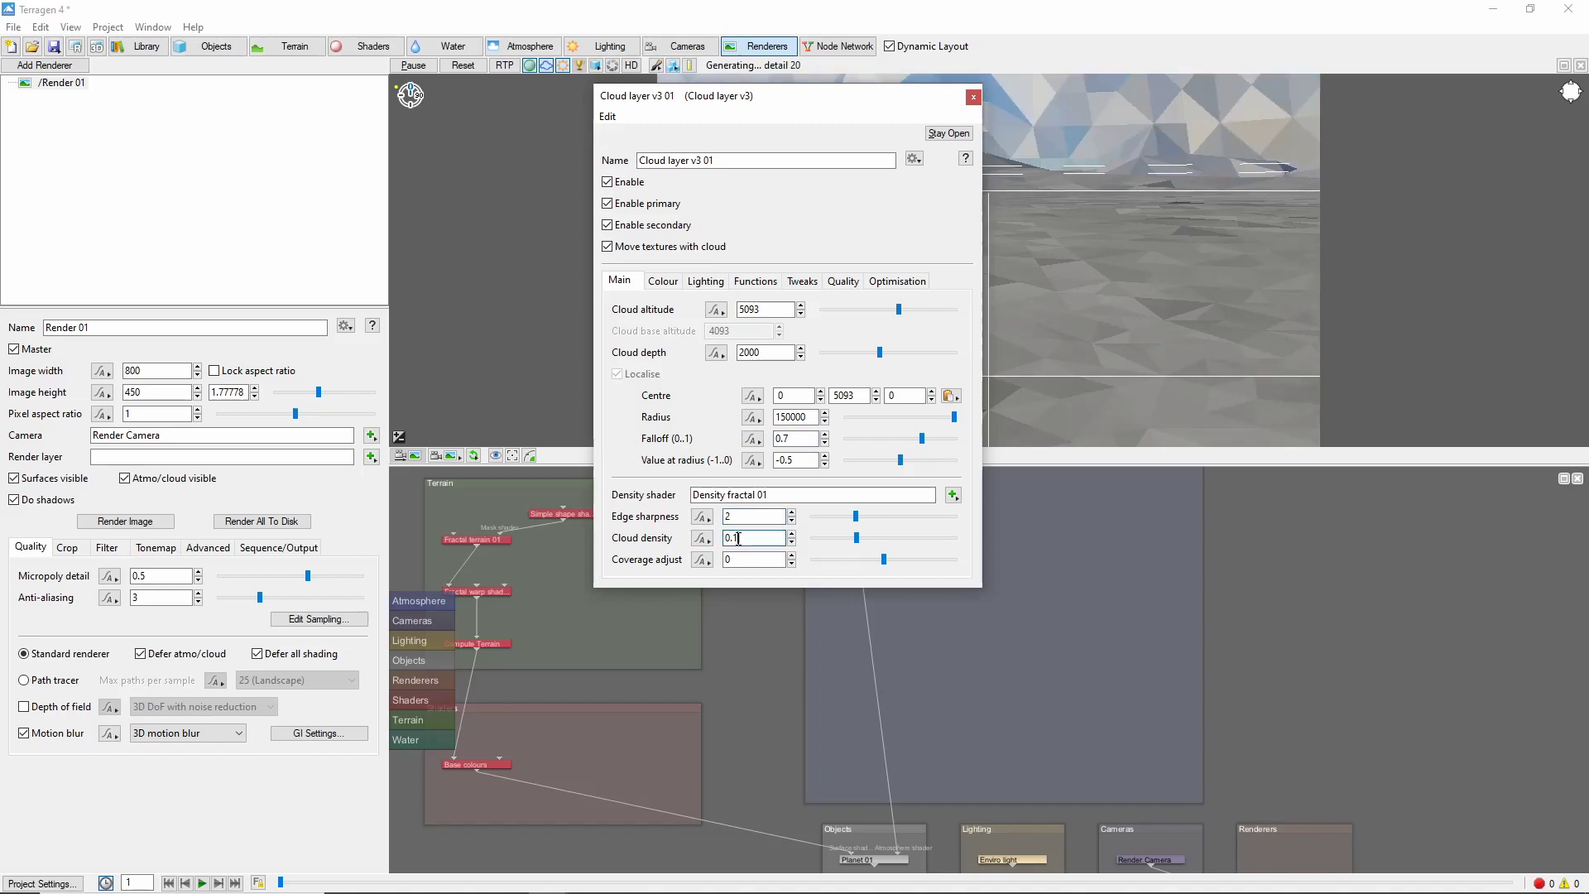
{"action": "type", "text": "02"}
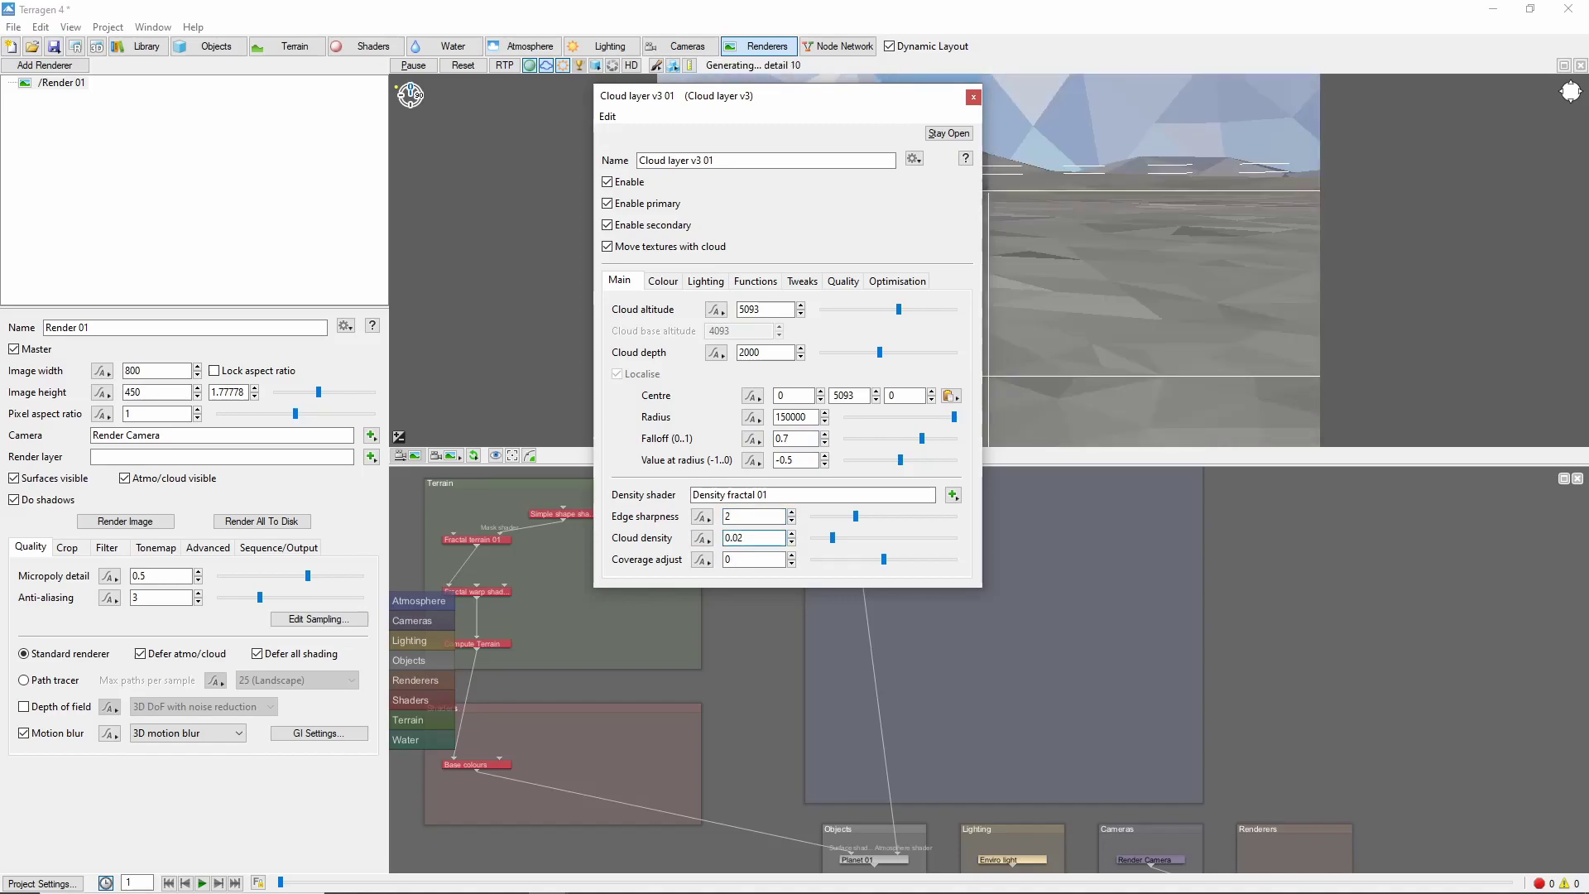
{"action": "key", "text": "Tab"}
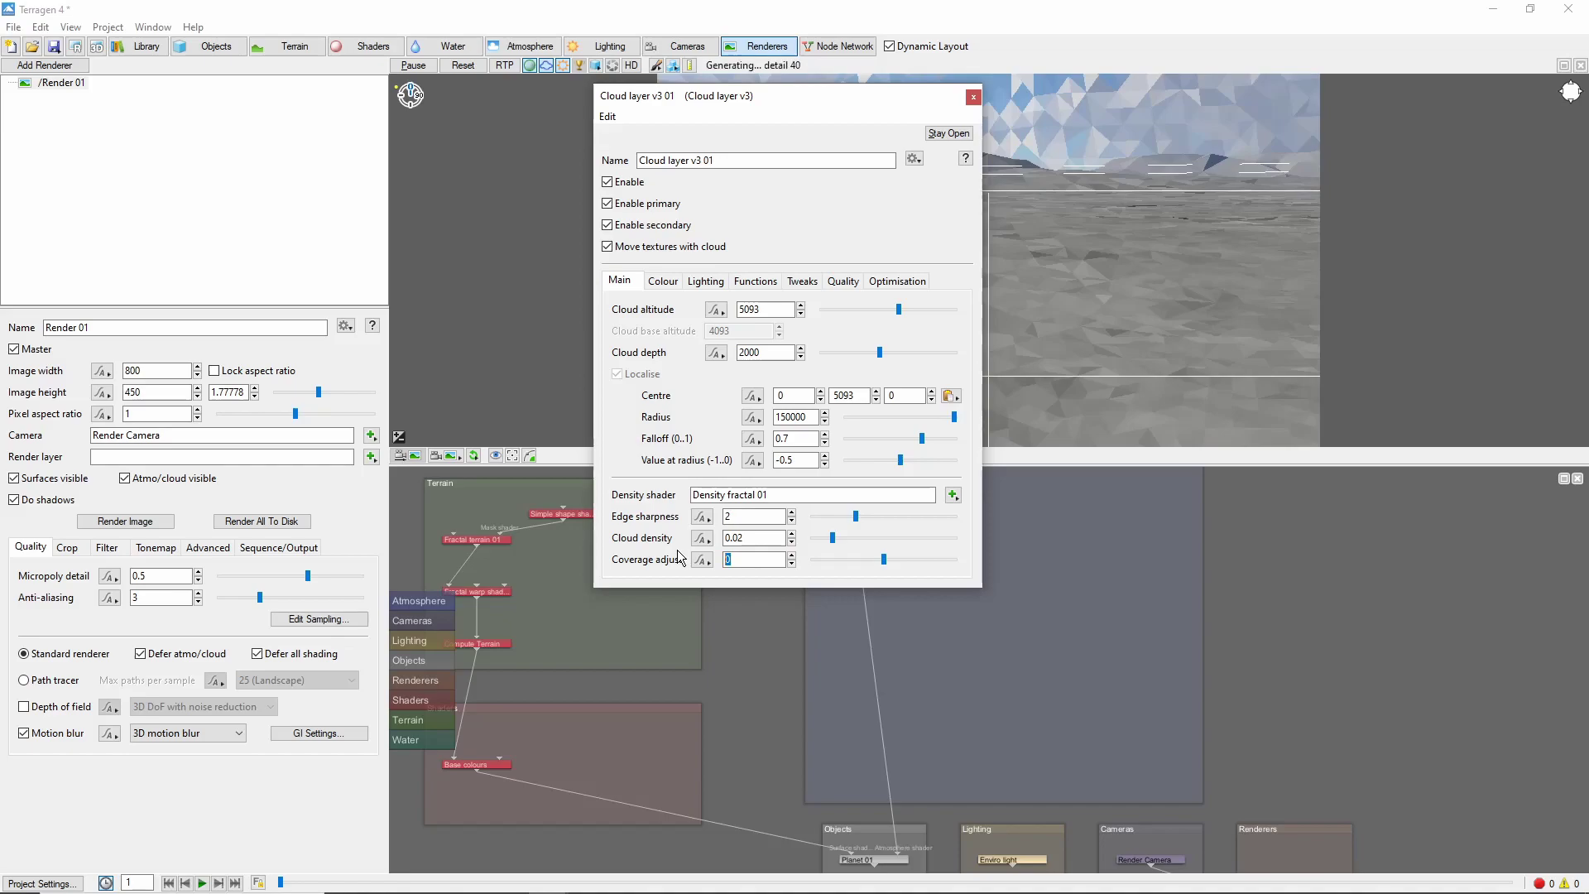
{"action": "type", "text": "0.3"}
{"action": "key", "text": "Tab"}
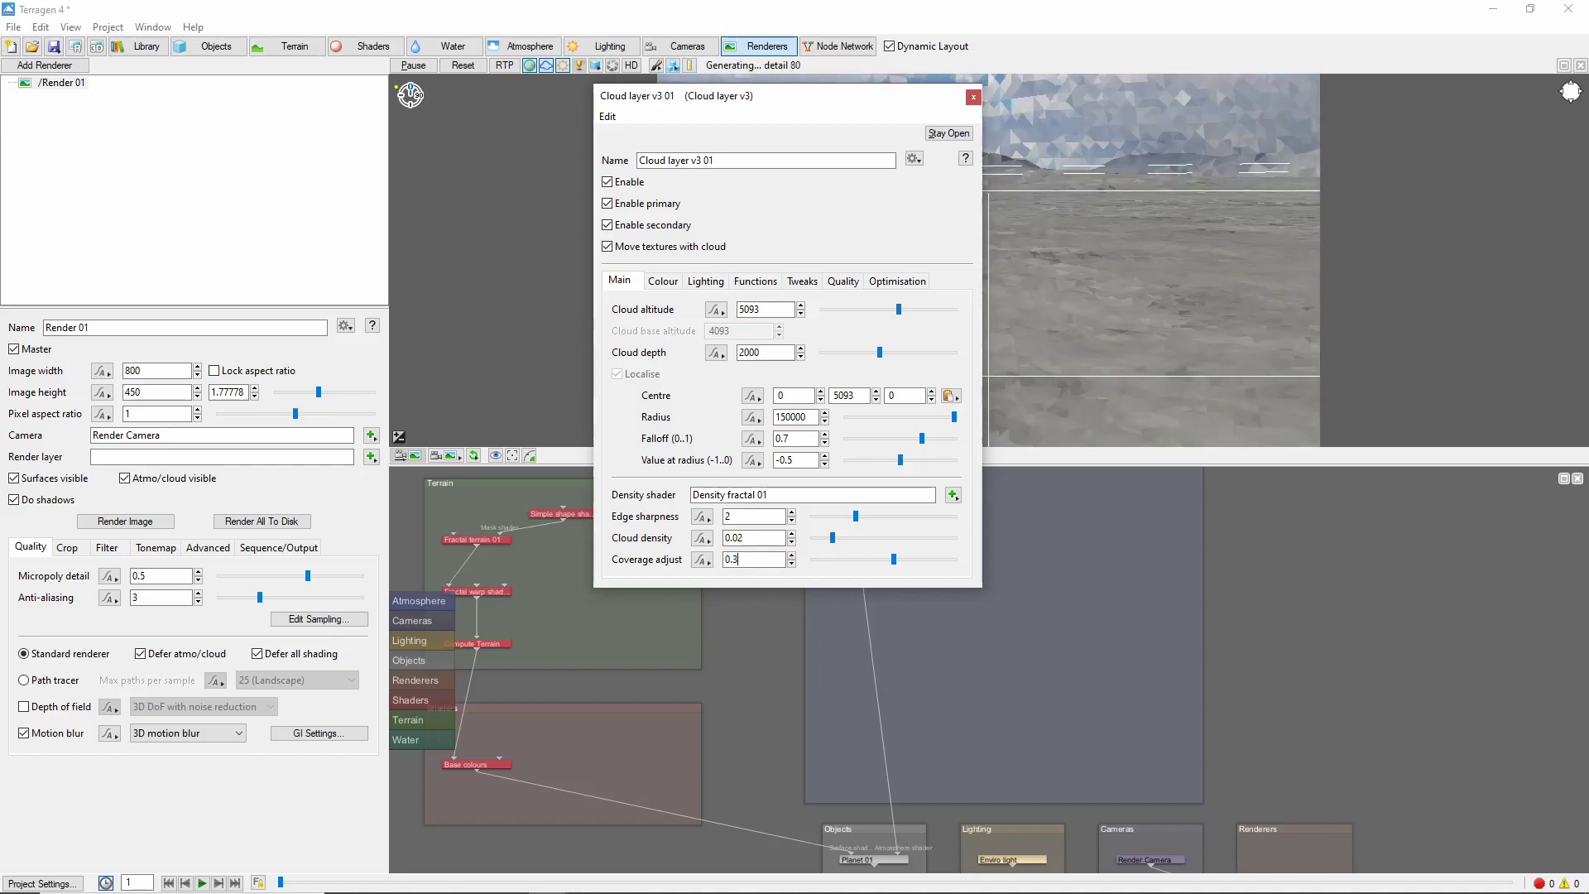
{"action": "left_click", "coordinate": [974, 96]}
- Turn on the ray-traced preview with the cloud layer framed from high above, keeping the planet's horizon in view
{"action": "middle_click_drag", "start_coordinate": [1011, 208], "coordinate": [972, 494], "text": "alt"}
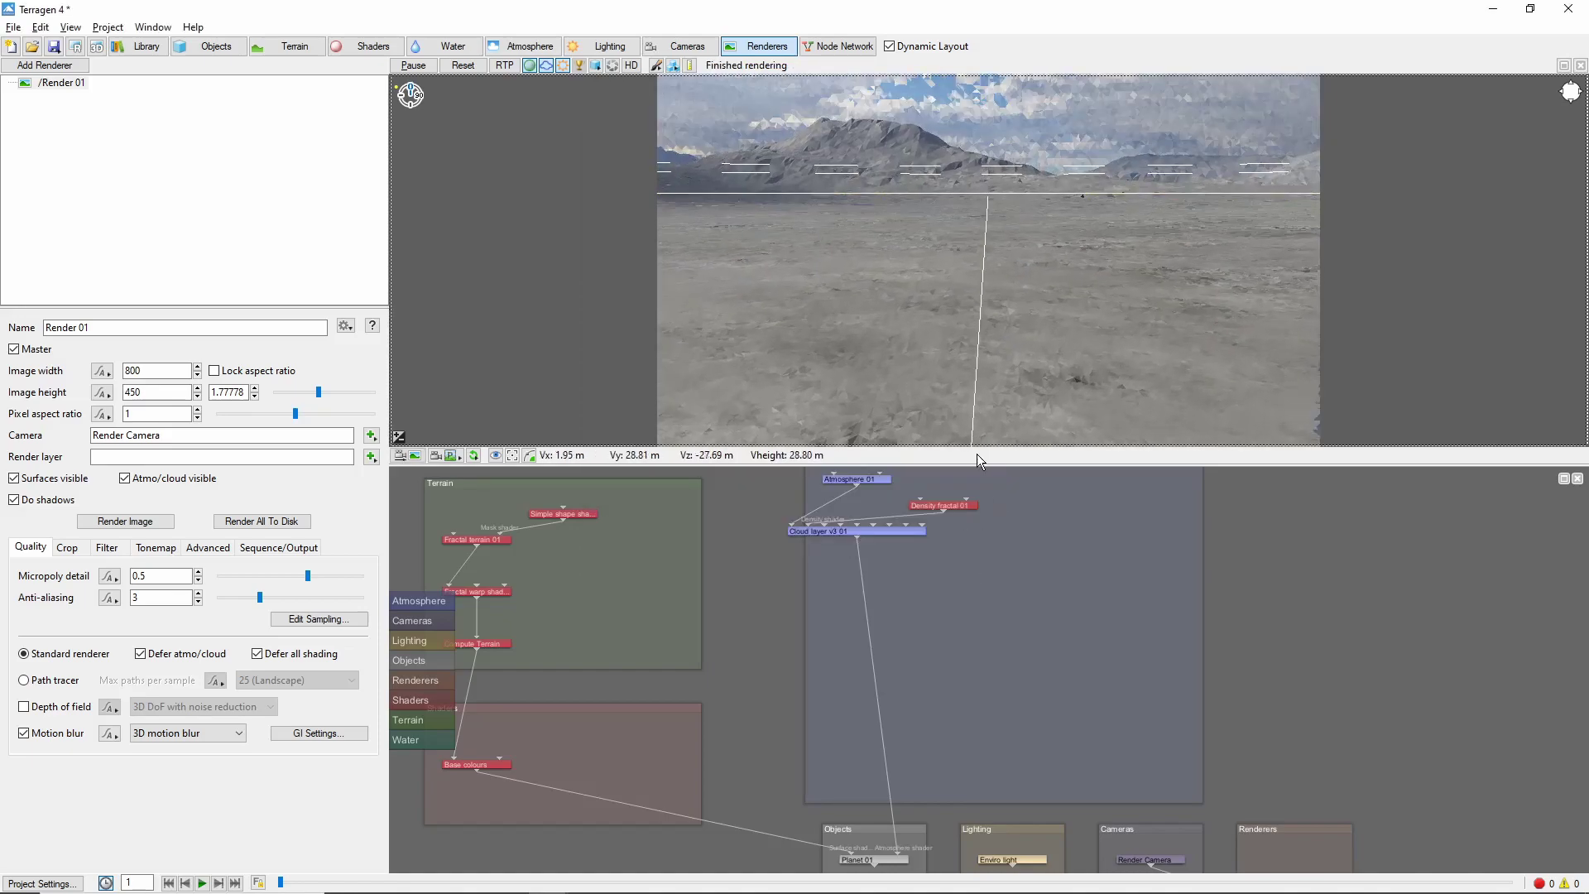
{"action": "middle_click_drag", "start_coordinate": [962, 283], "coordinate": [940, 449], "text": "alt"}
{"action": "left_click_drag", "start_coordinate": [977, 265], "coordinate": [995, 345], "text": "alt"}
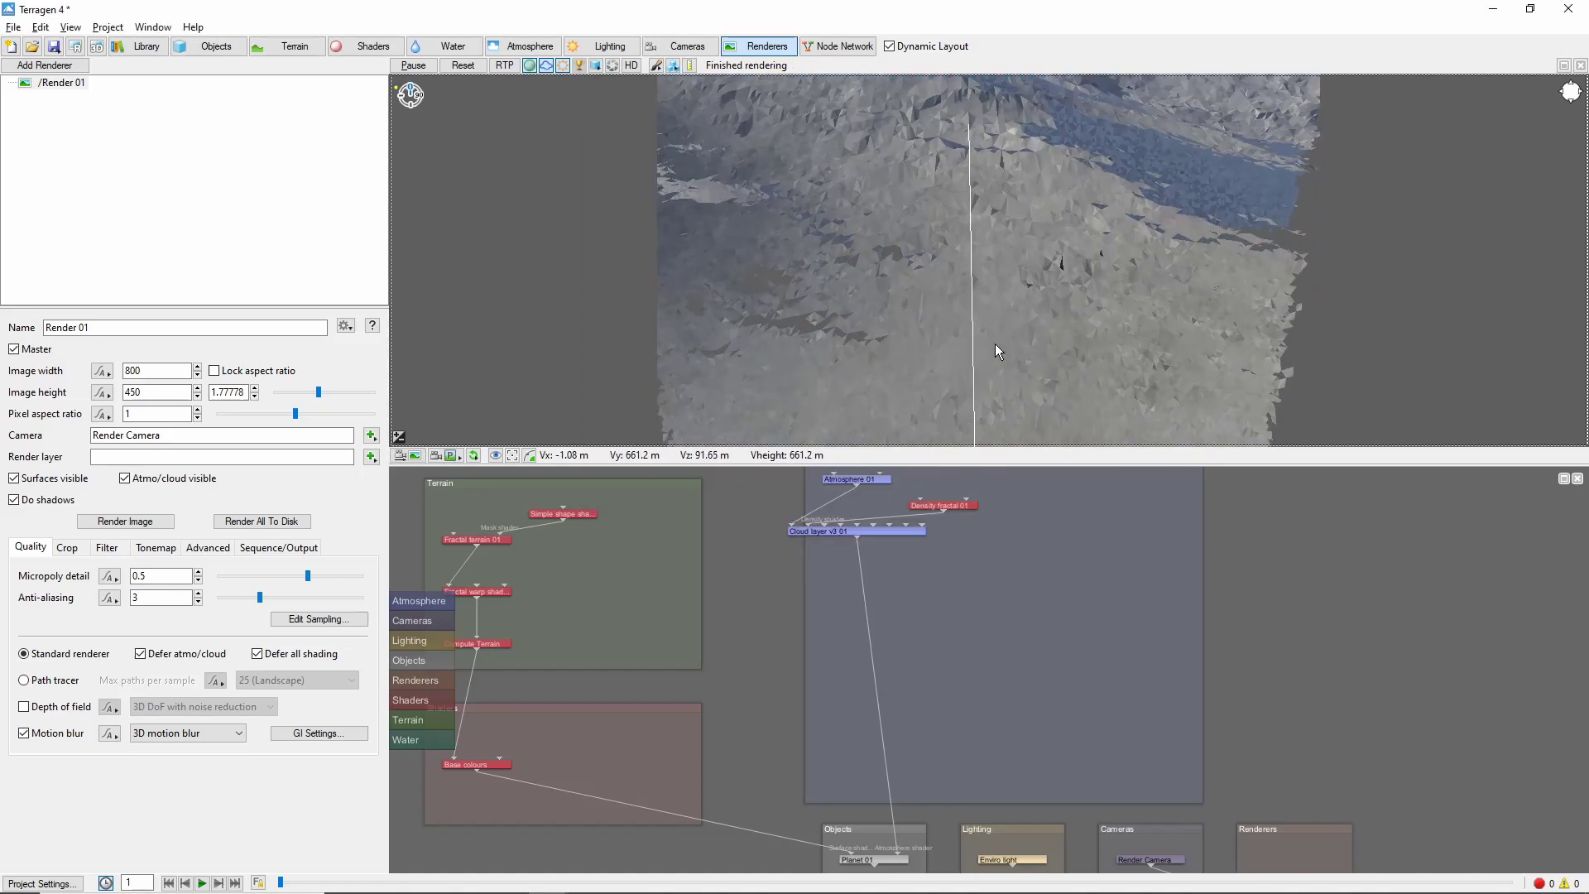
{"action": "right_click_drag", "start_coordinate": [995, 344], "coordinate": [1002, 236], "text": "alt"}
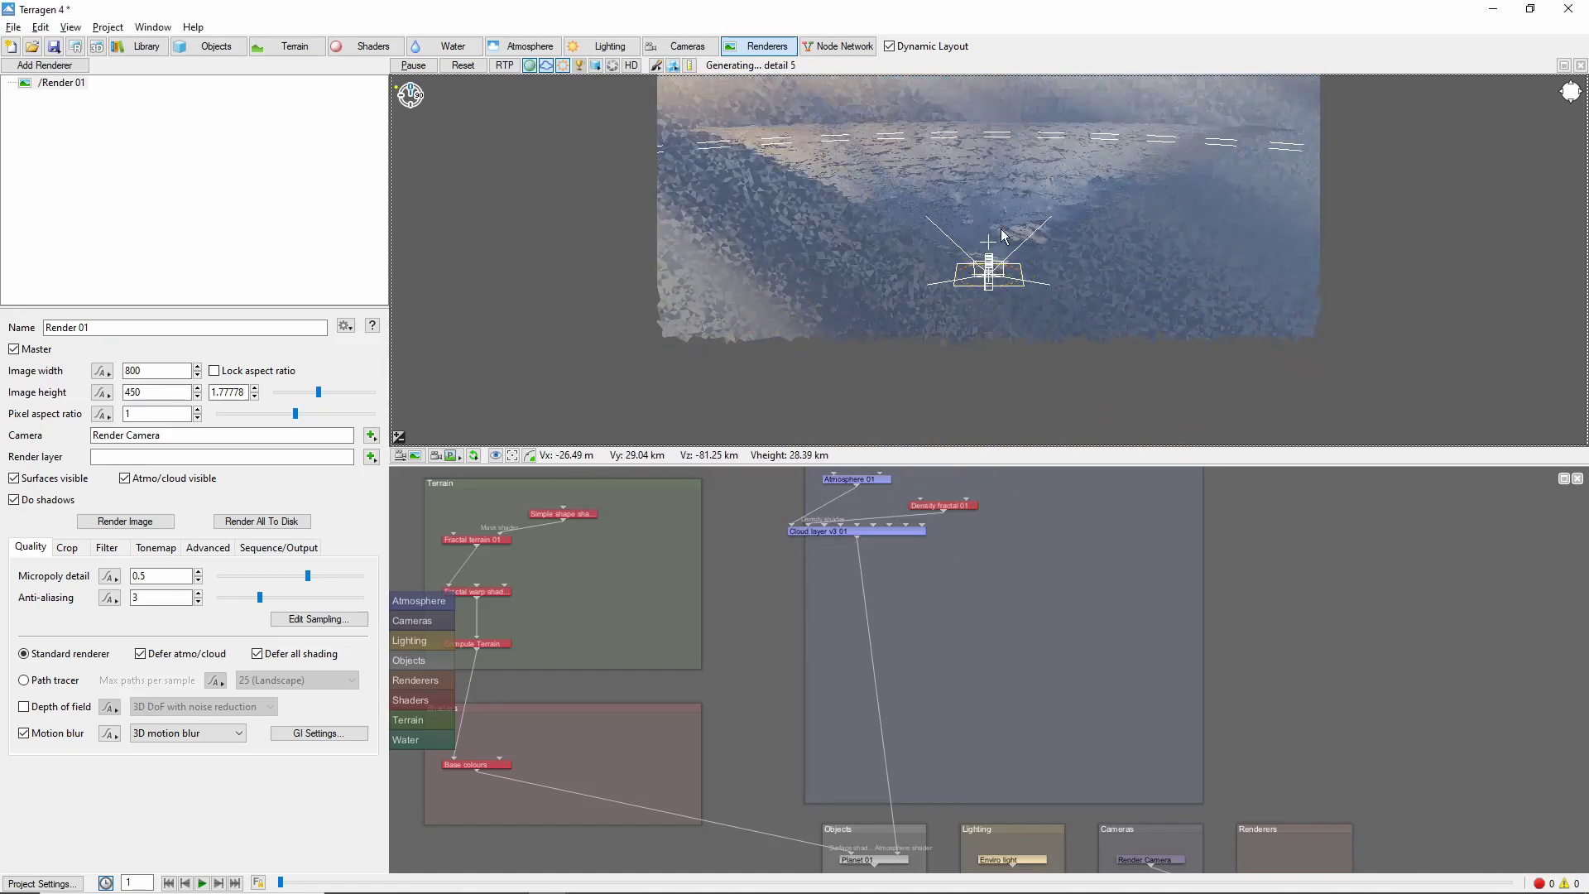
{"action": "middle_click_drag", "start_coordinate": [1004, 236], "coordinate": [1006, 302]}
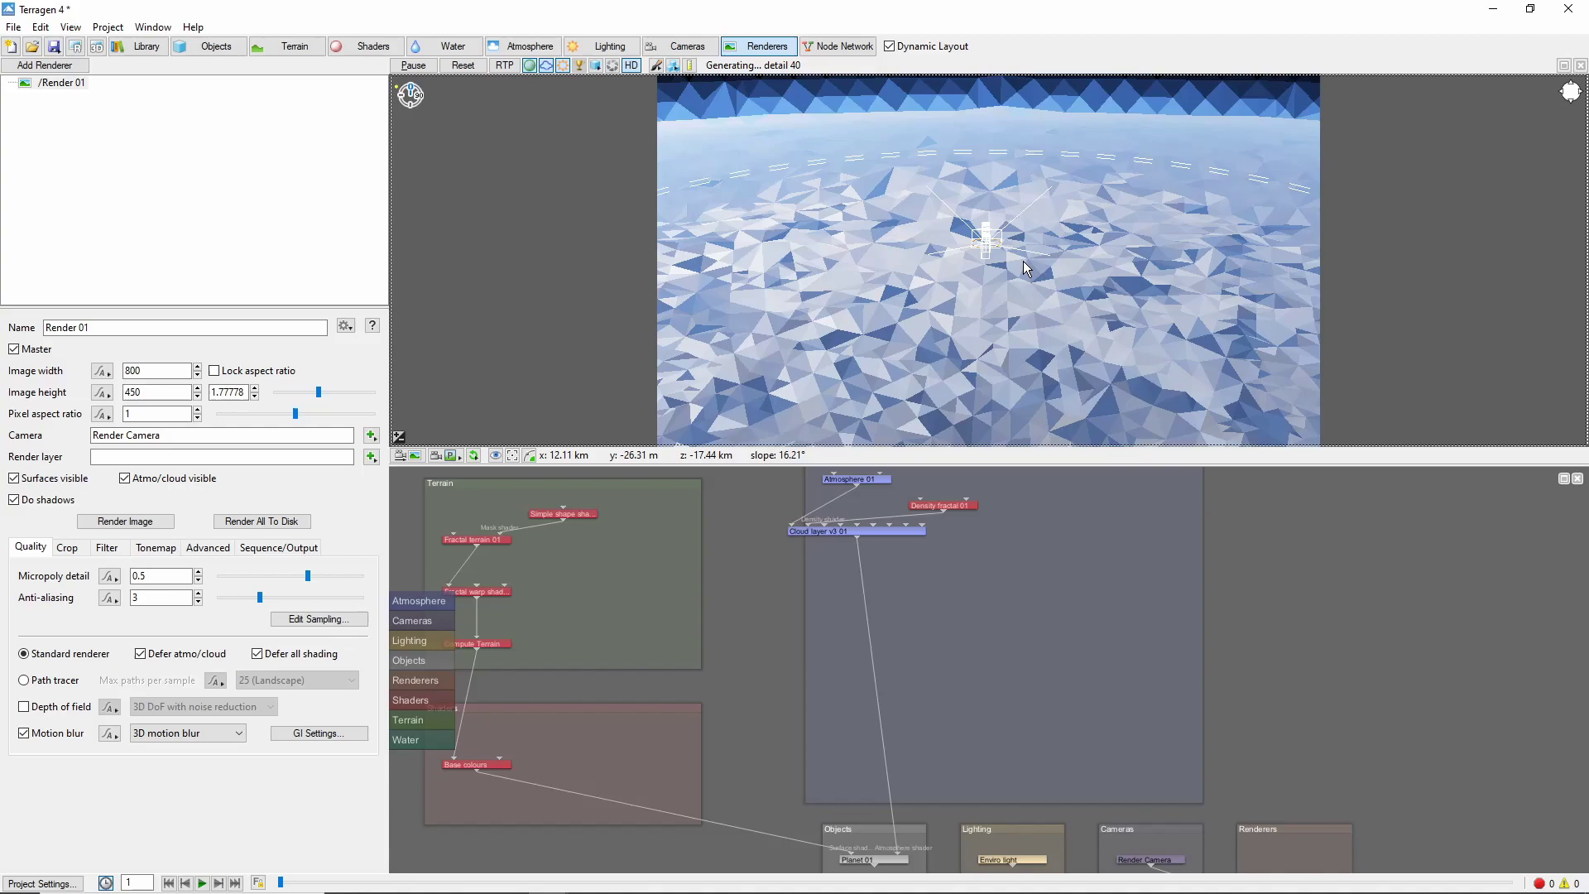
{"action": "left_click_drag", "start_coordinate": [889, 257], "coordinate": [898, 263], "text": "alt"}
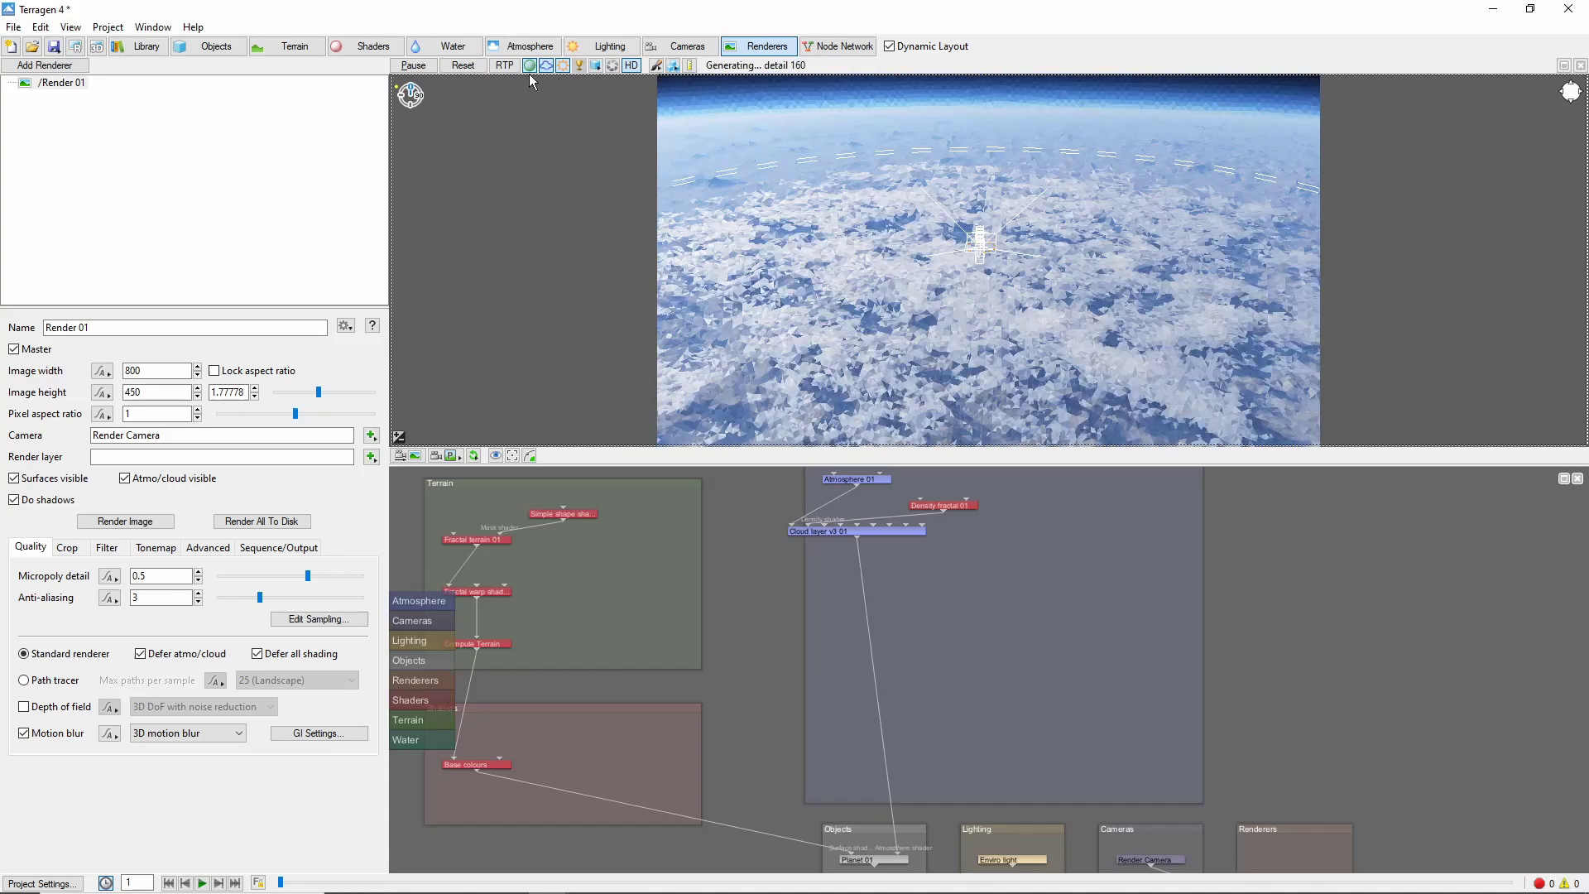
{"action": "left_click", "coordinate": [505, 66]}
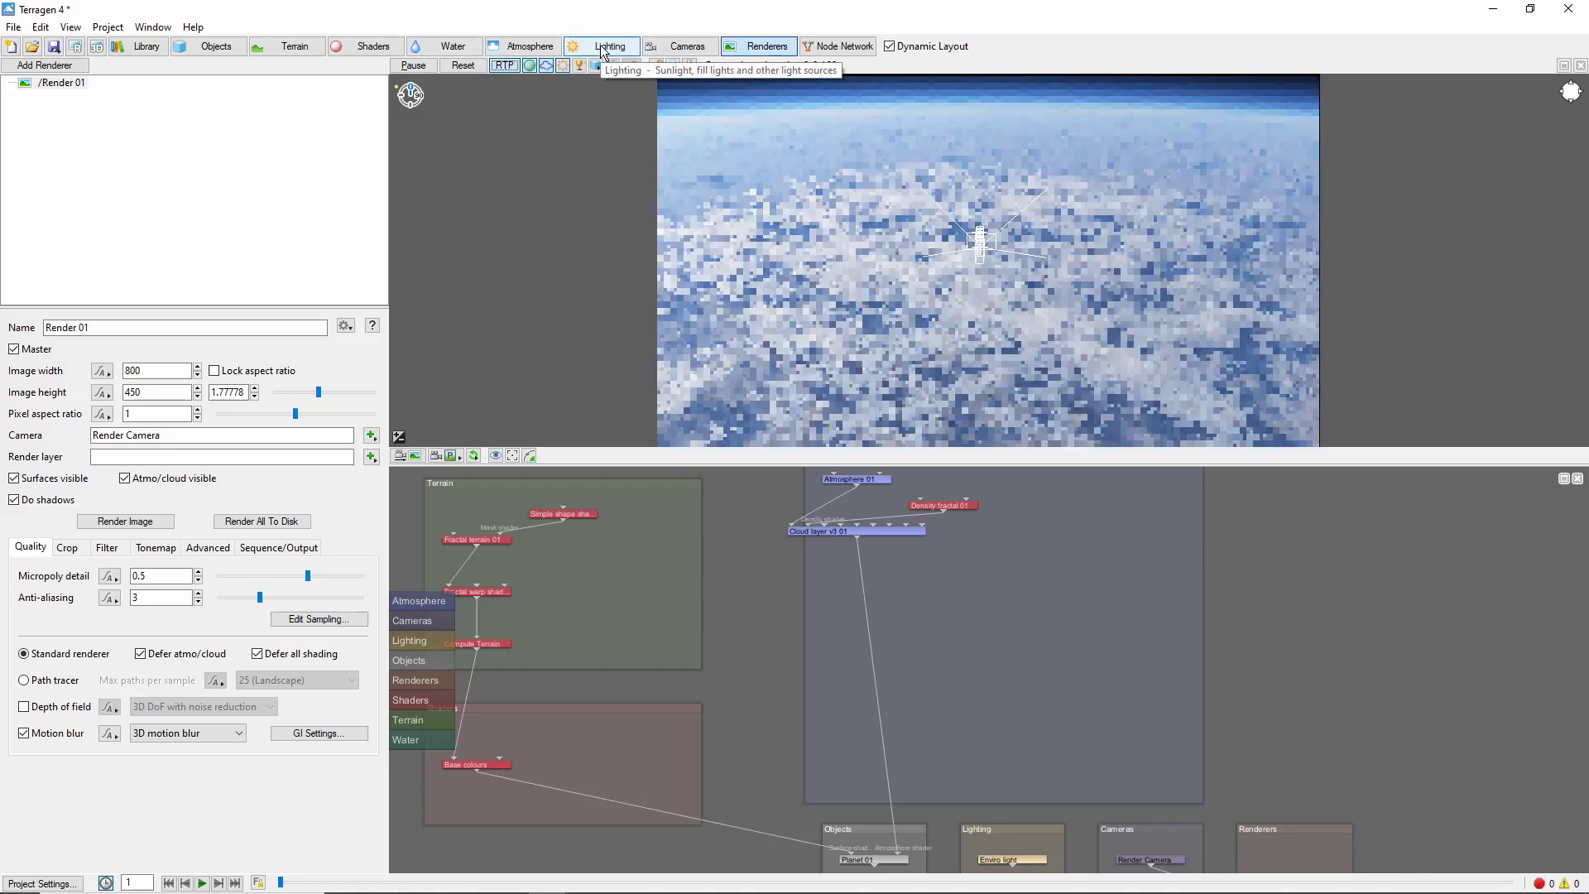
- Set the elevation of Sunlight 01 to 5
{"action": "left_click", "coordinate": [602, 46]}
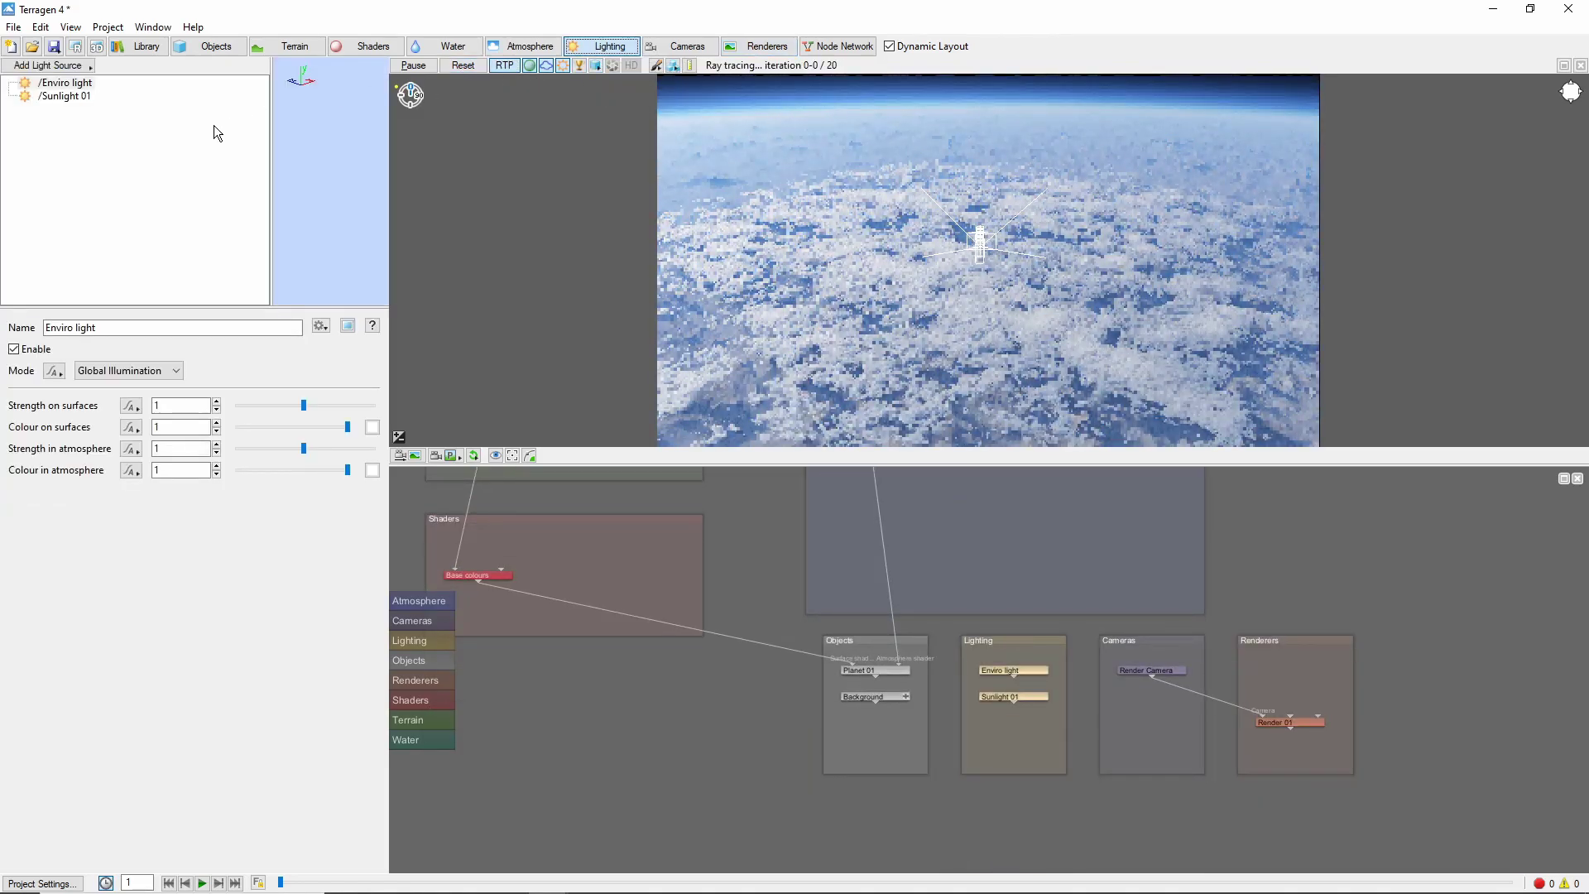
{"action": "left_click", "coordinate": [81, 99]}
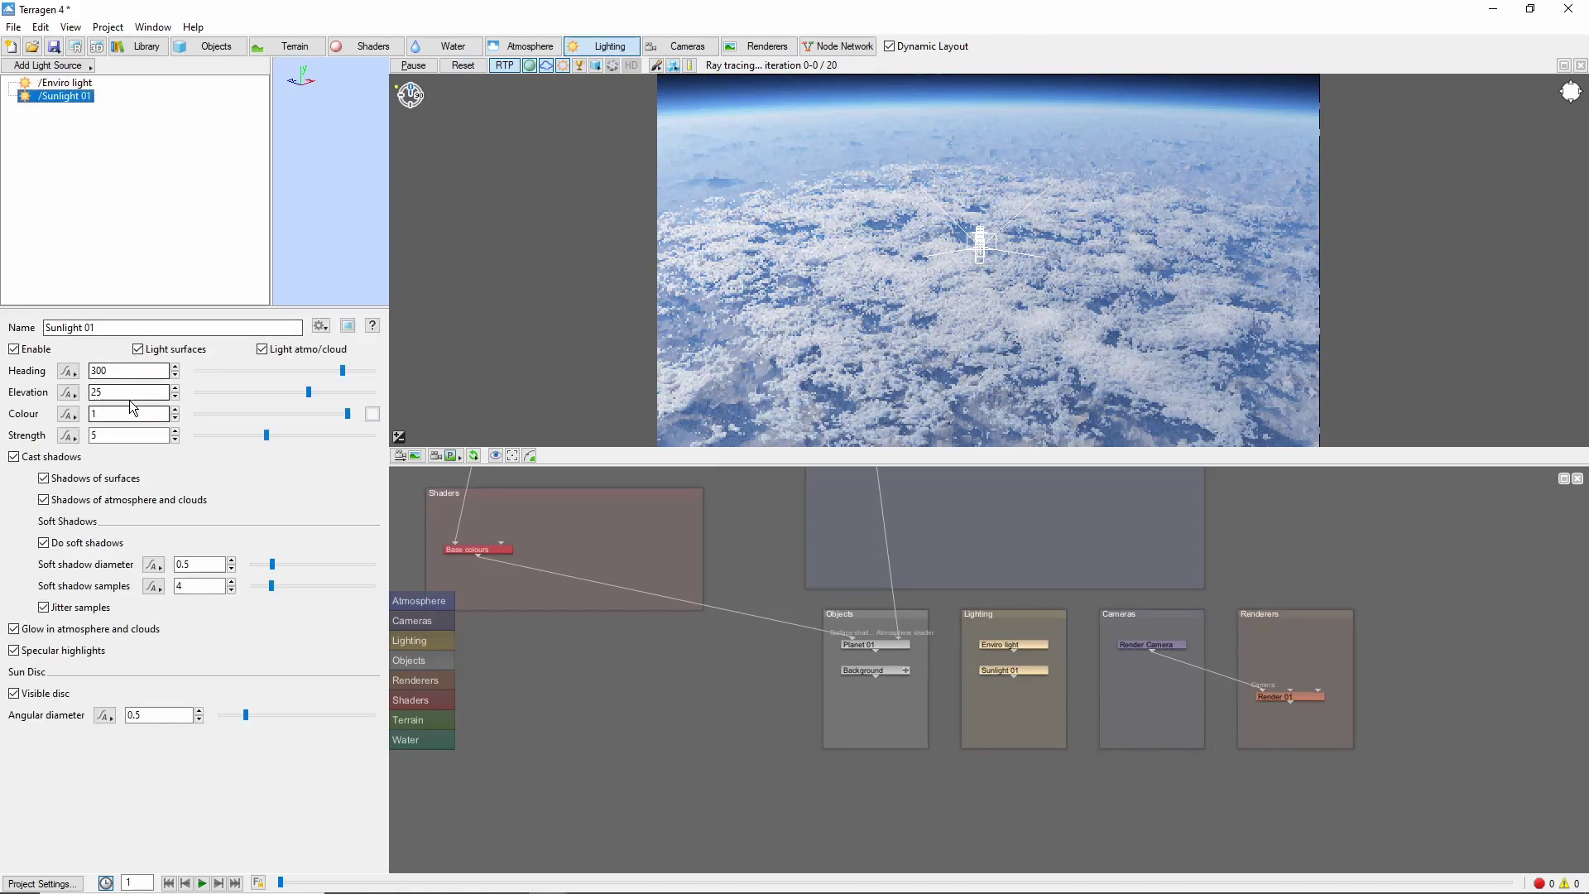
{"action": "left_click_drag", "start_coordinate": [130, 393], "coordinate": [23, 362]}
{"action": "type", "text": "5"}
{"action": "key", "text": "Return"}
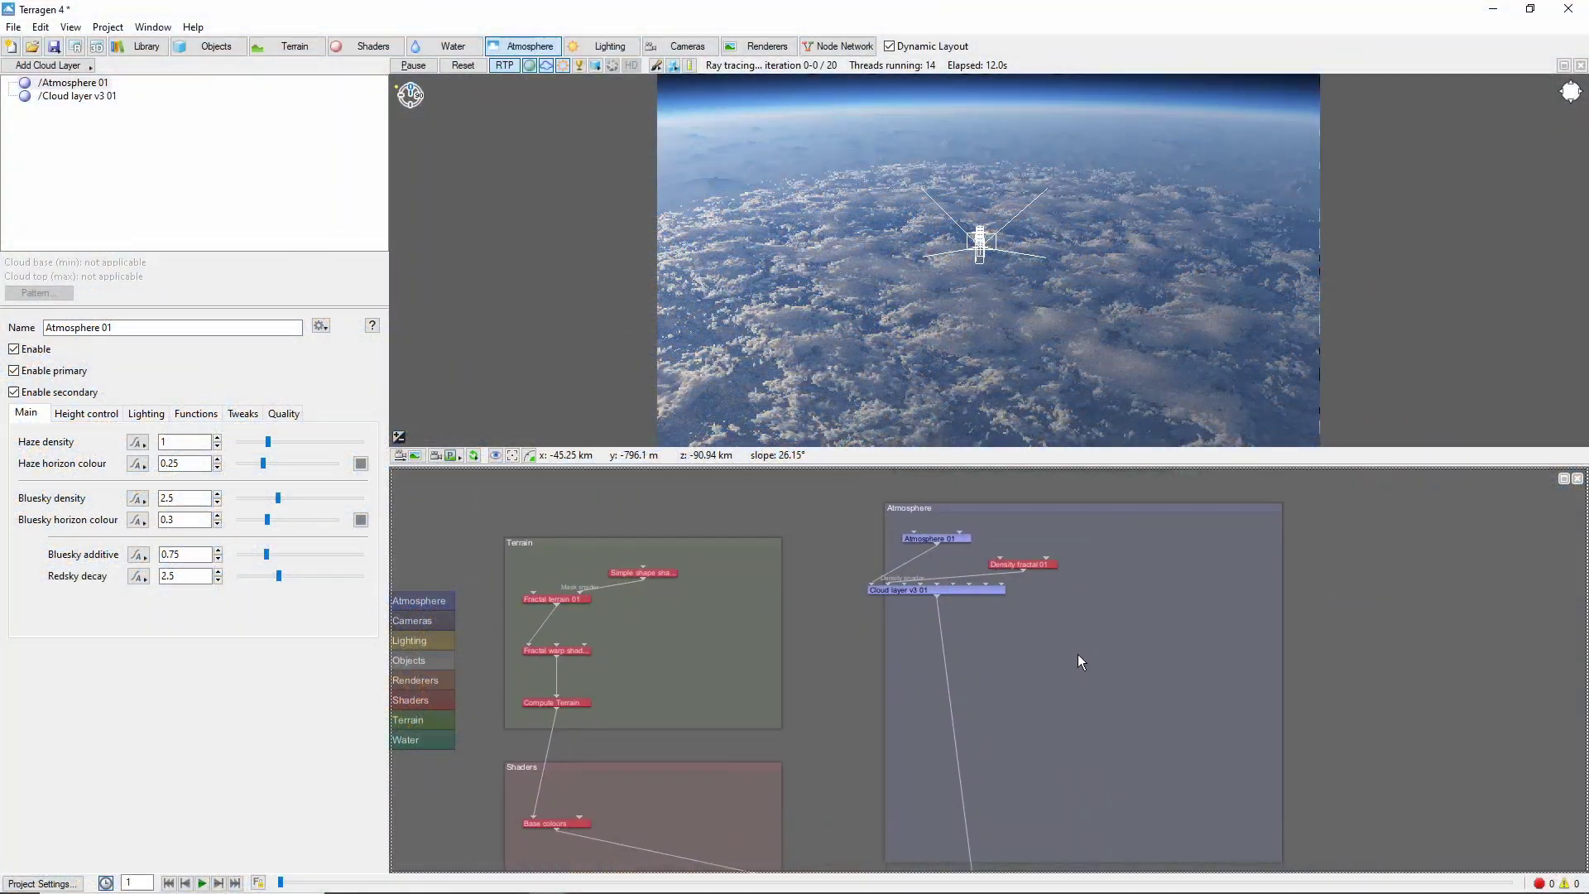
- Move the Cloud layer v3 node lower and insert a Vortex warp shader between Density fractal 01 and the cloud layer
{"action": "scroll", "coordinate": [1071, 657], "scroll_direction": "up", "scroll_amount": 2}
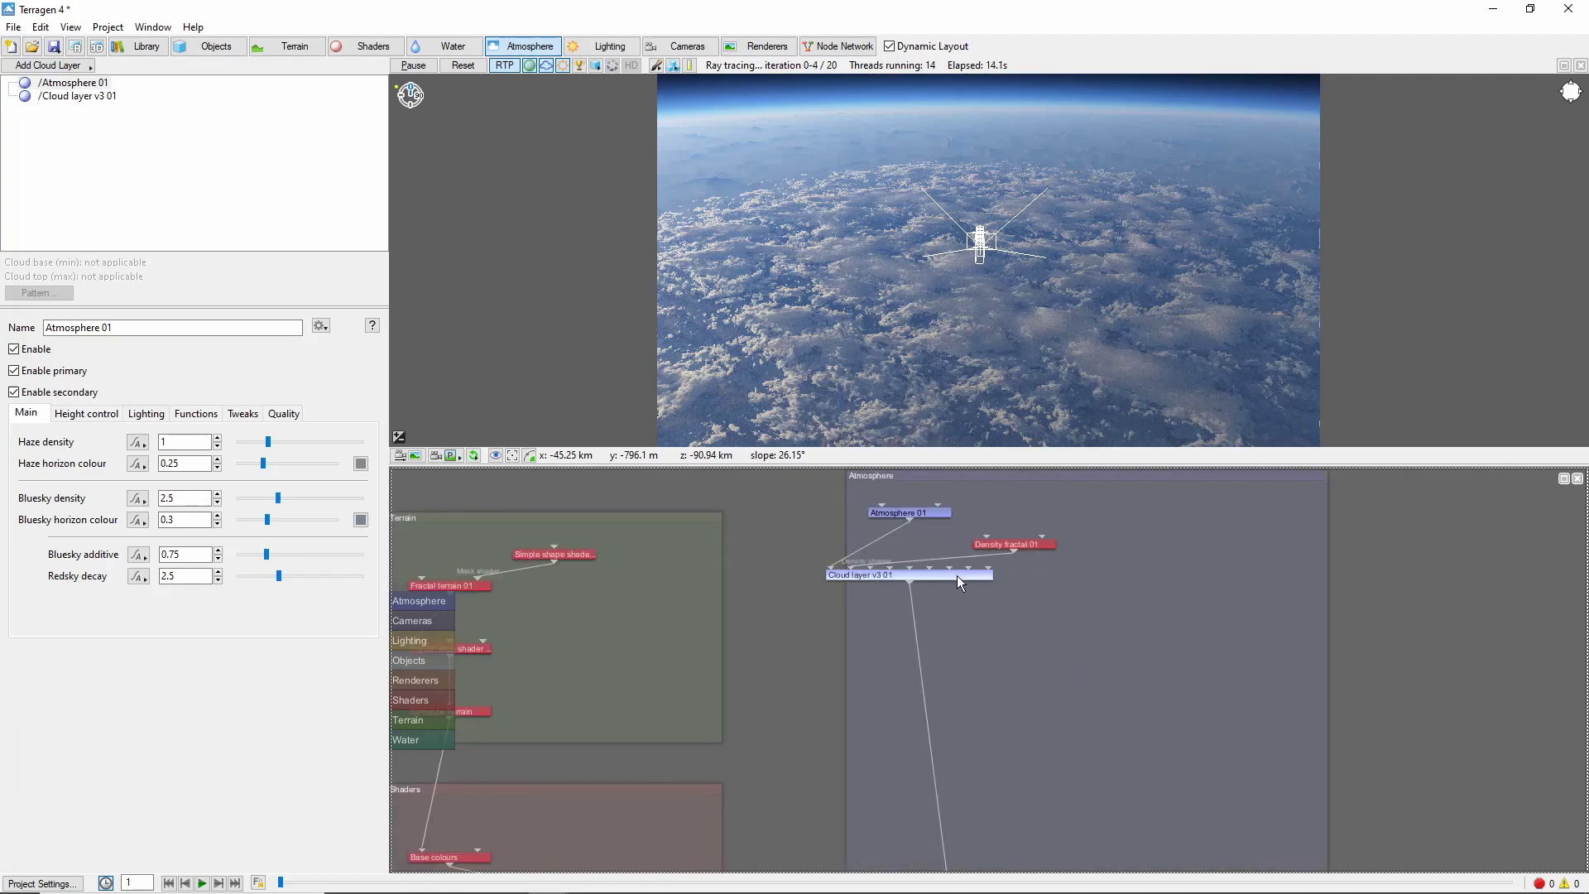
{"action": "left_click_drag", "start_coordinate": [957, 583], "coordinate": [1021, 656]}
{"action": "right_click", "coordinate": [1015, 550]}
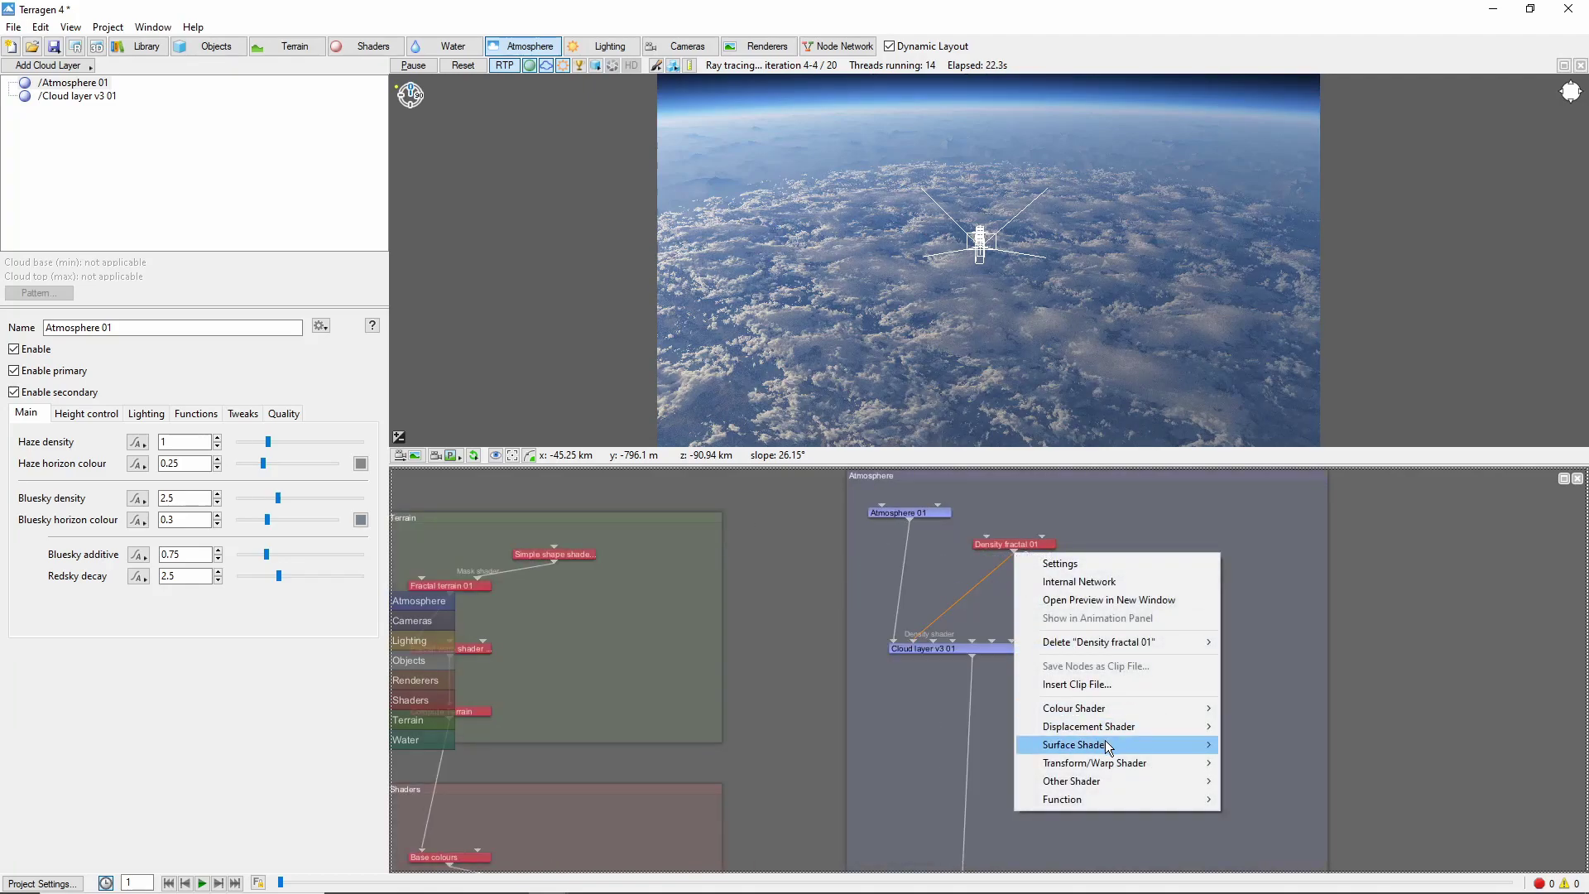
{"action": "mouse_move", "coordinate": [1126, 764]}
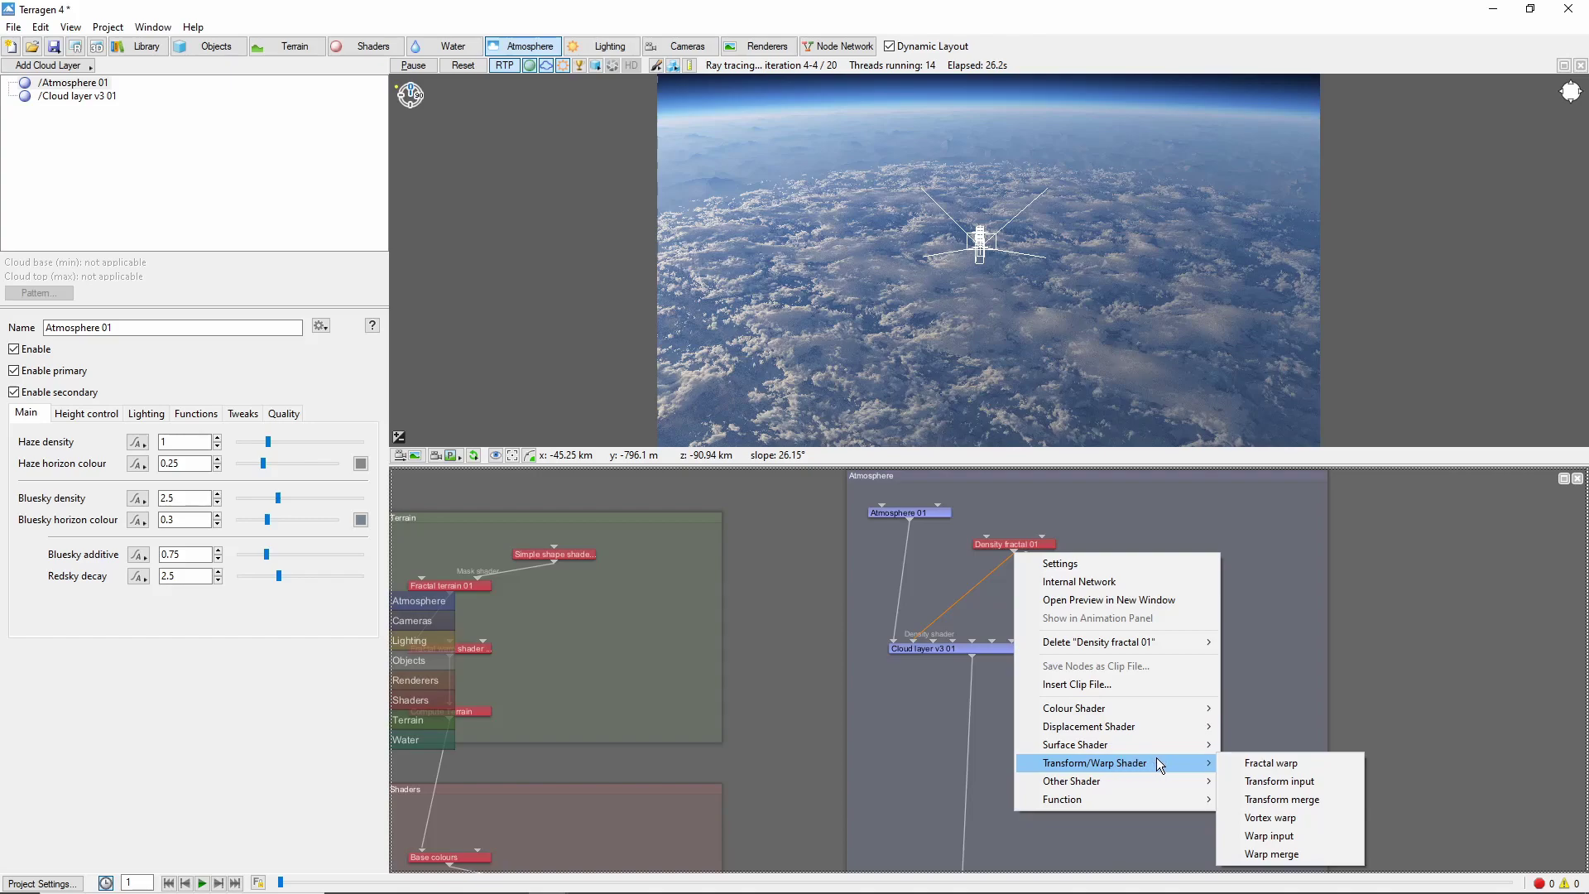
{"action": "left_click", "coordinate": [1271, 818]}
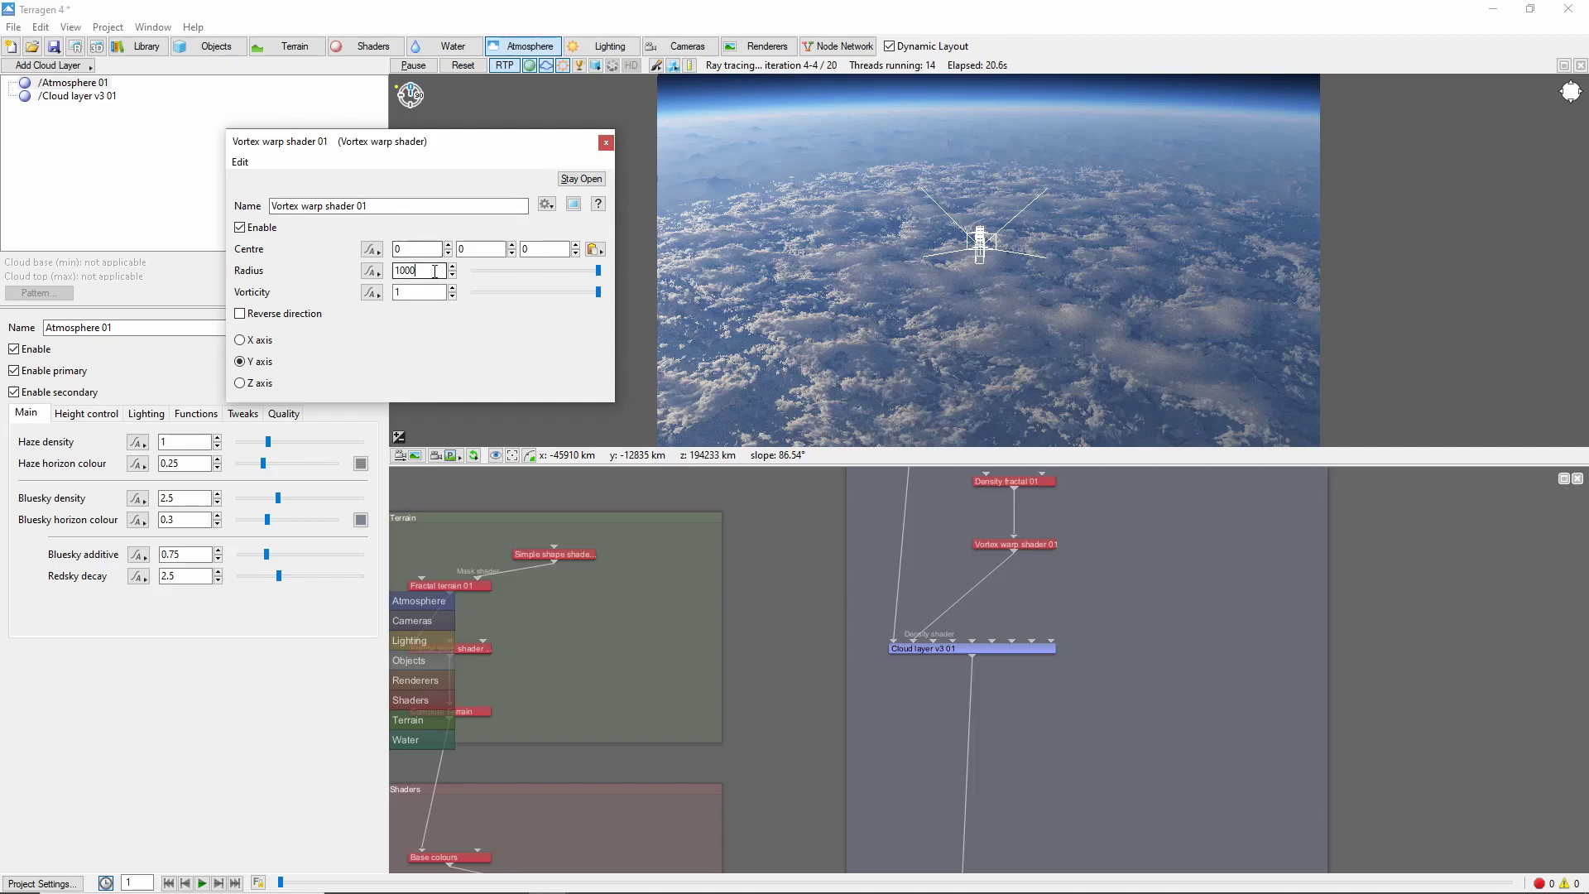
- Set the Vortex warp shader's radius to 100000
{"action": "left_click_drag", "start_coordinate": [437, 271], "coordinate": [342, 268]}
{"action": "type", "text": "100000"}
{"action": "key", "text": "Tab"}
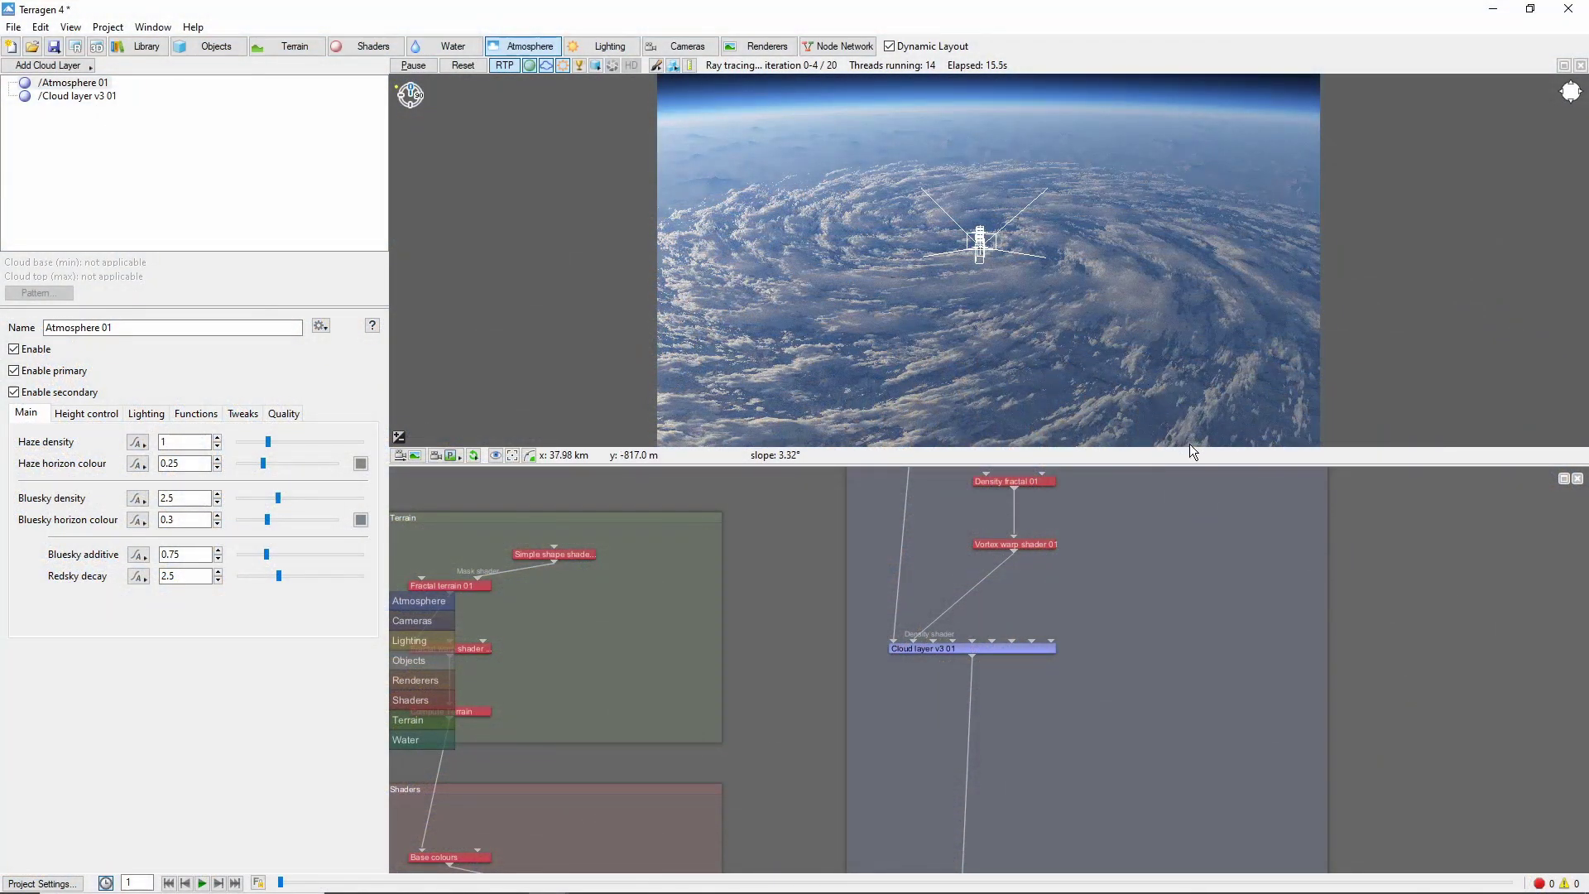
- Add a Simple shape shader for colour beside Density fractal 01 and set its shape type to Circle/Ellipse
{"action": "middle_click_drag", "start_coordinate": [1088, 515], "coordinate": [1054, 548]}
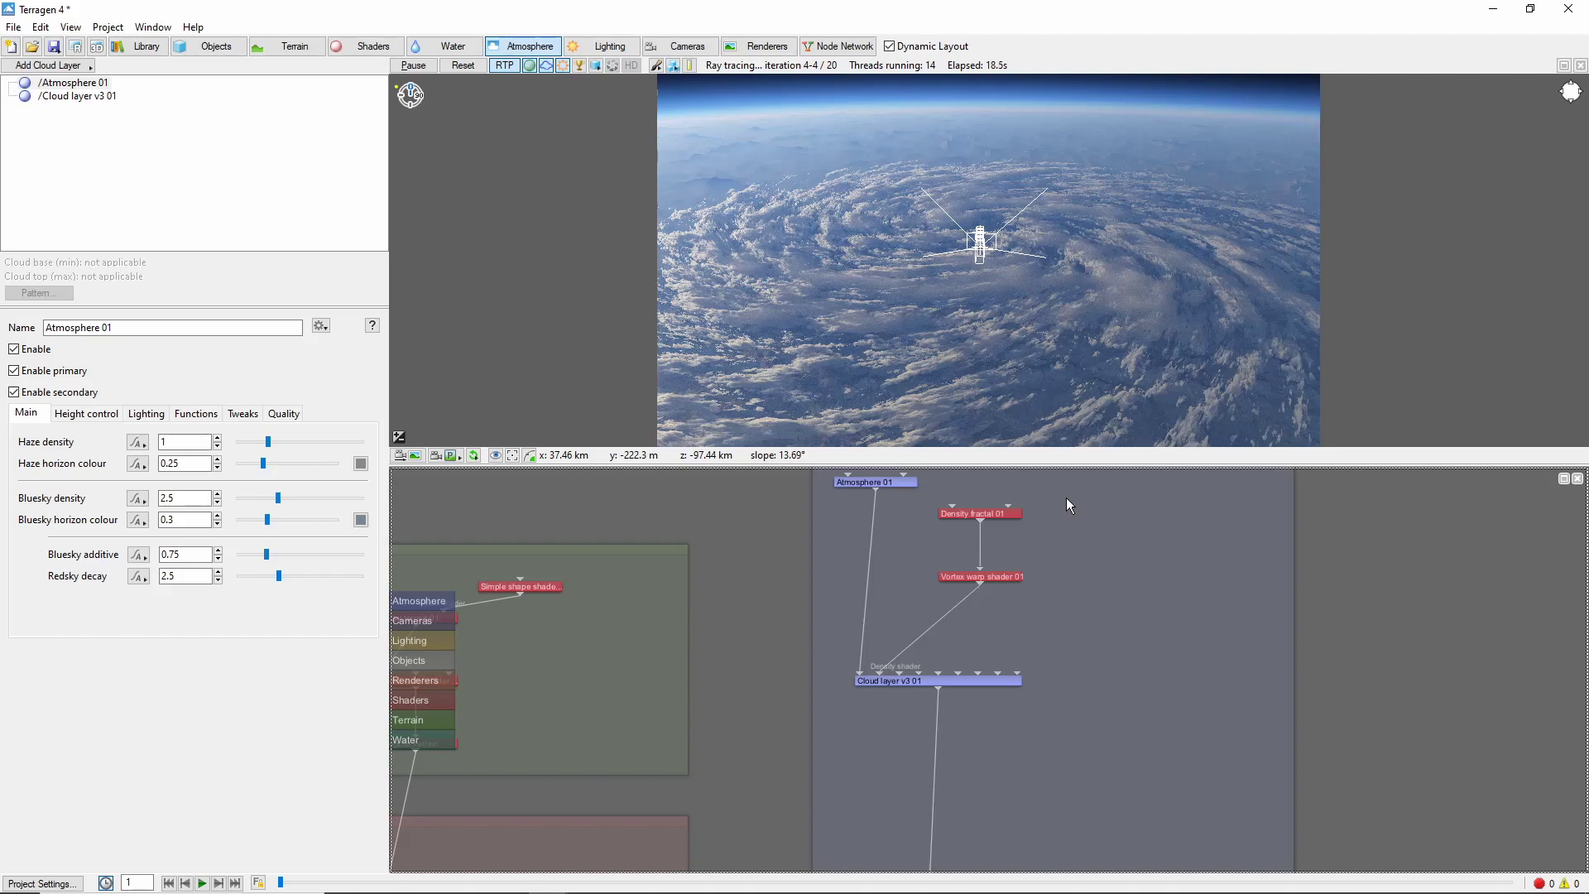
{"action": "key", "text": "Tab"}
{"action": "type", "text": "si"}
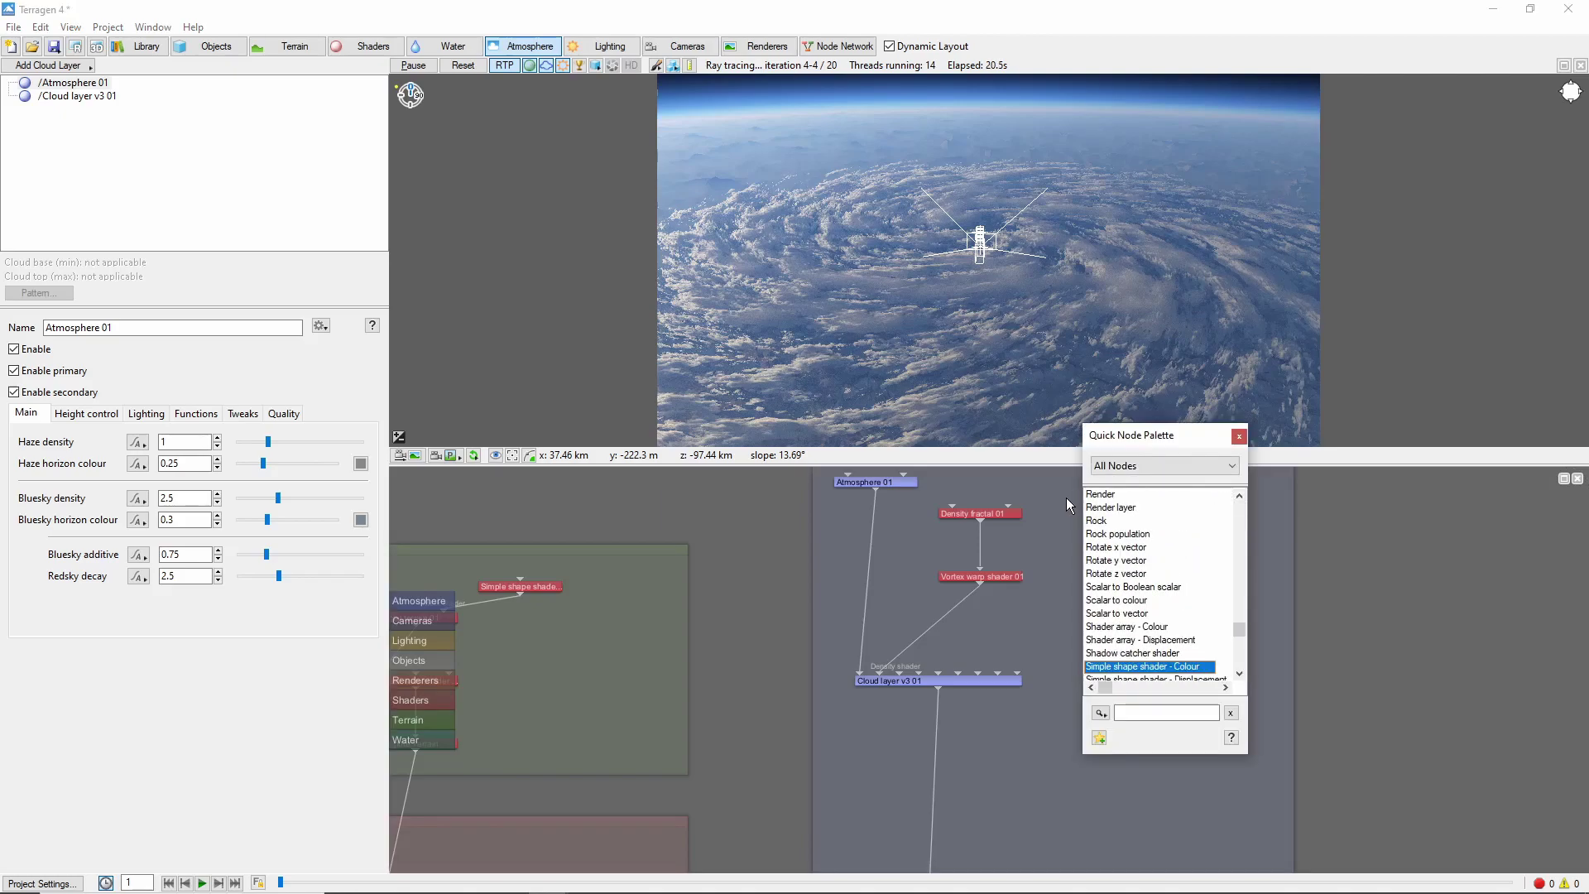
{"action": "key", "text": "Return"}
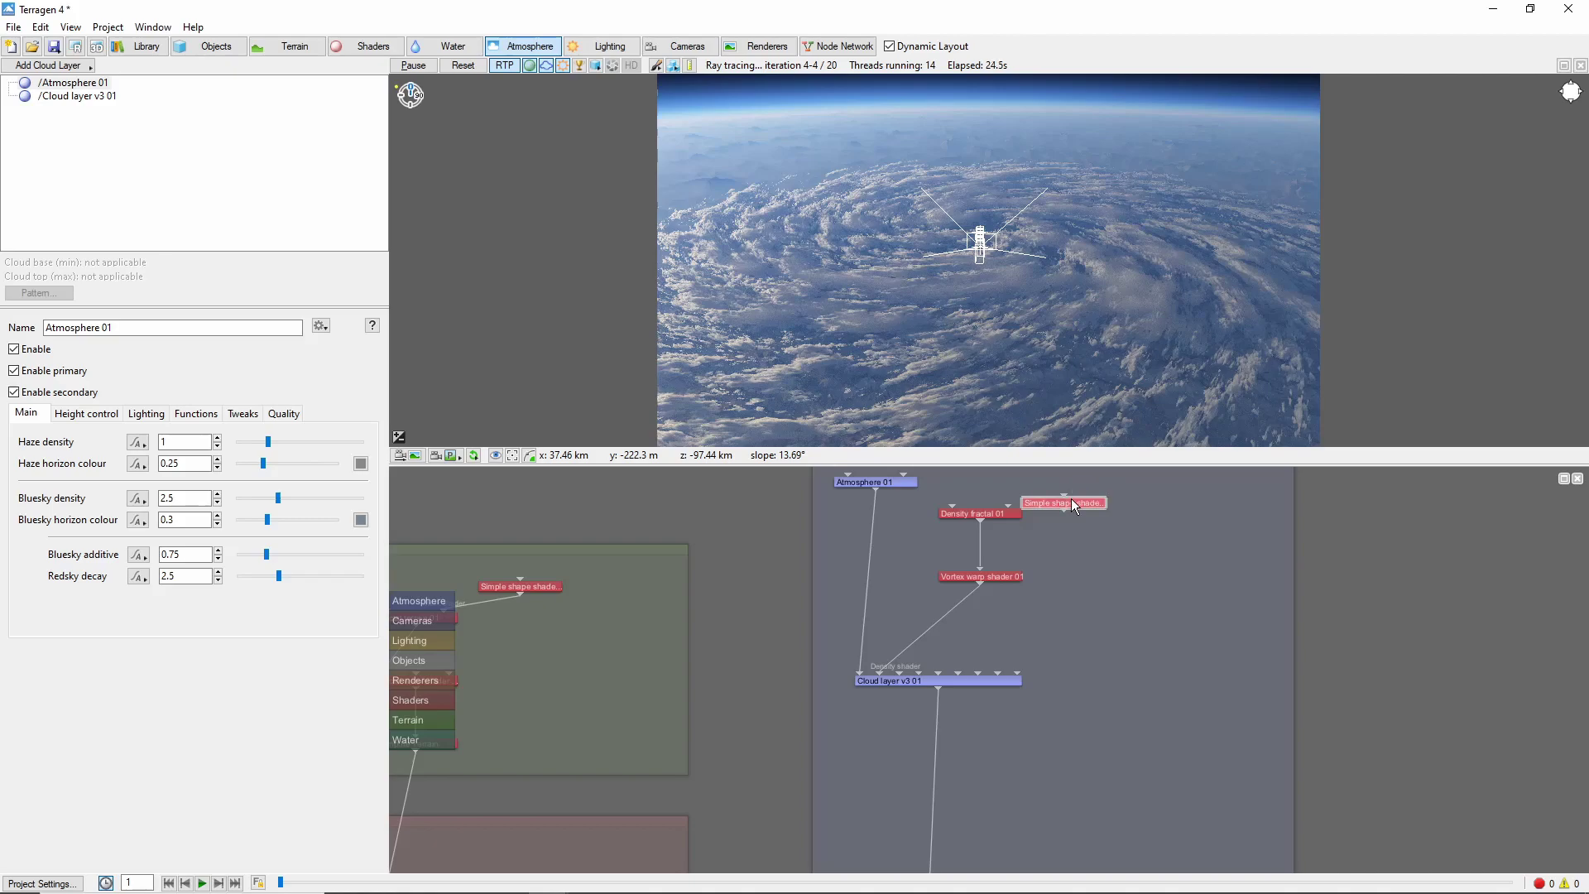
{"action": "double_click", "coordinate": [1071, 498]}
{"action": "left_click", "coordinate": [404, 277]}
{"action": "left_click", "coordinate": [390, 305]}
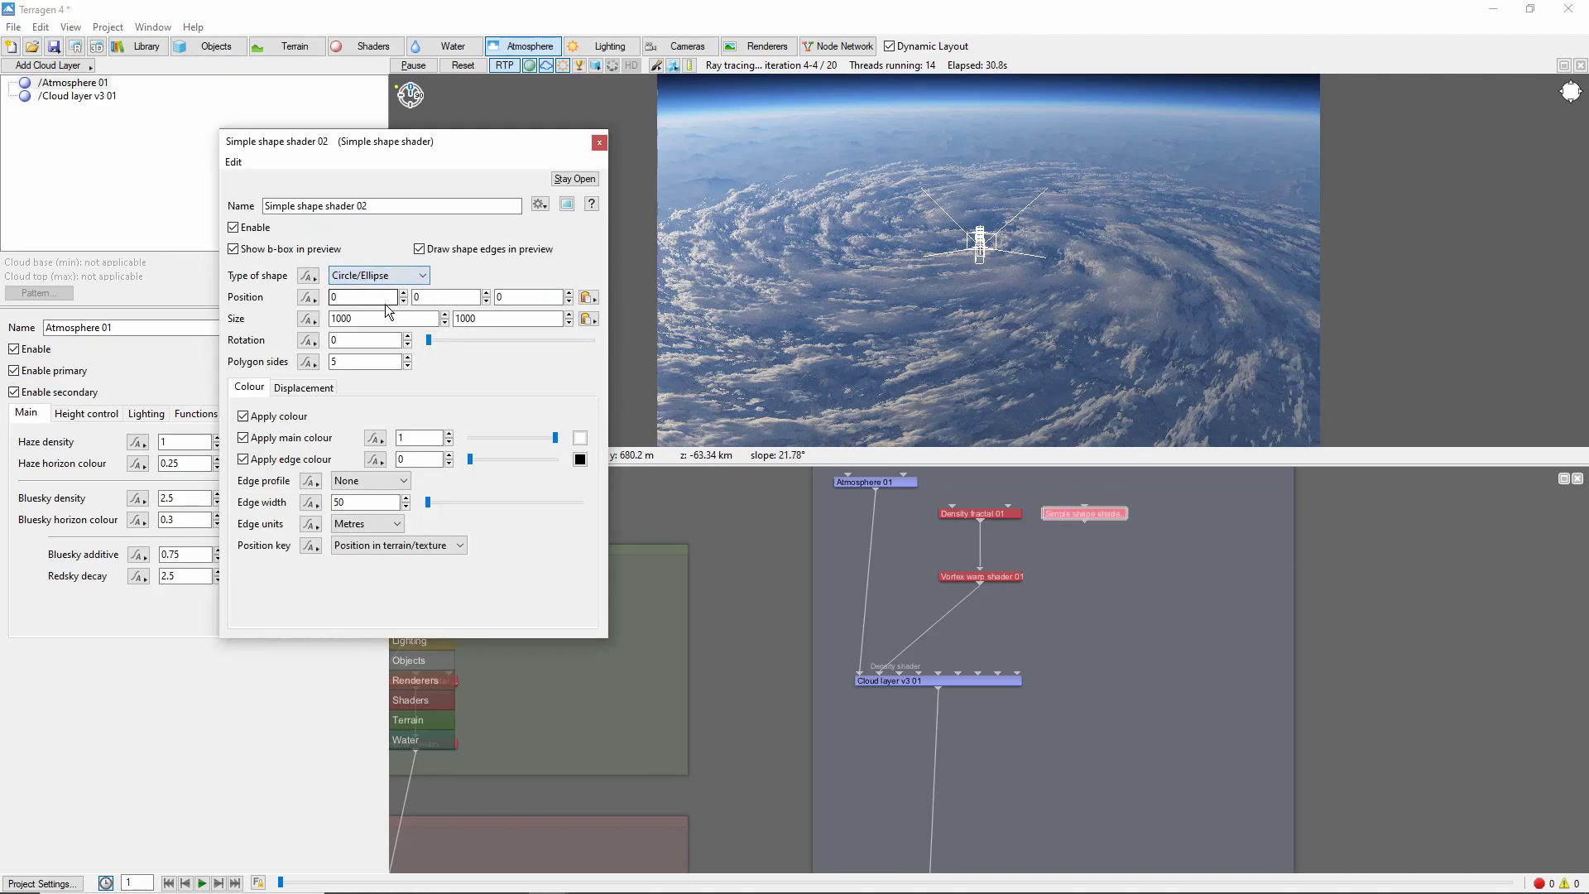
- Set the size of the circular Simple shape shader to 150000 by 150000
{"action": "left_click_drag", "start_coordinate": [374, 320], "coordinate": [295, 300]}
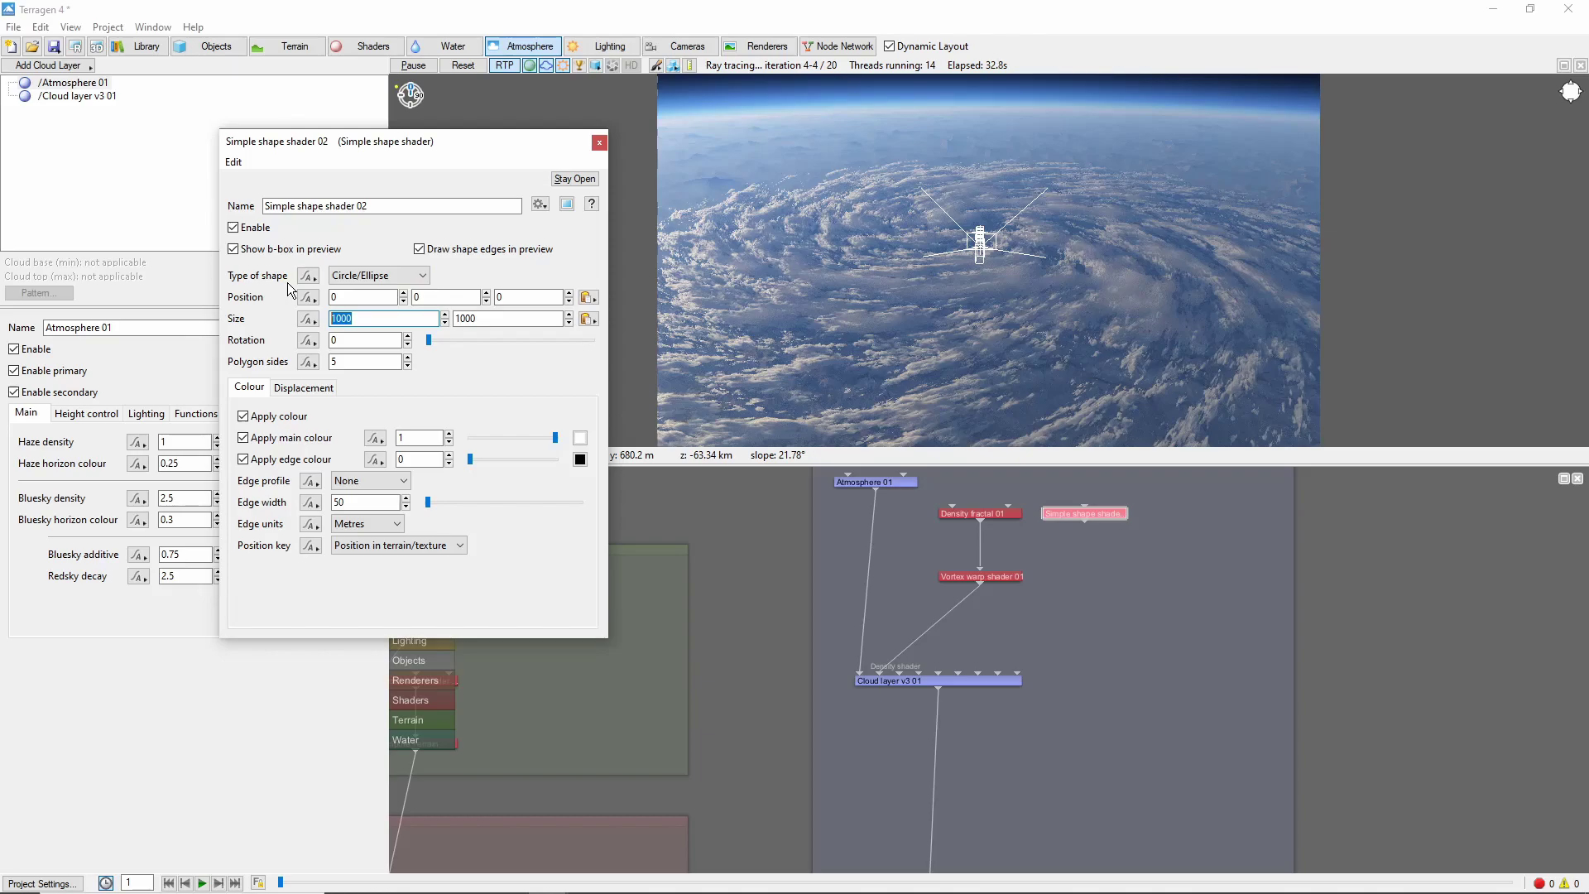
{"action": "type", "text": "150000"}
{"action": "key", "text": "Tab"}
{"action": "type", "text": "150000"}
- Set the circular shape's edge profile to Smooth step and adjust its edge width and edge units
{"action": "left_click", "coordinate": [381, 482]}
{"action": "left_click", "coordinate": [380, 511]}
{"action": "left_click_drag", "start_coordinate": [356, 503], "coordinate": [306, 502]}
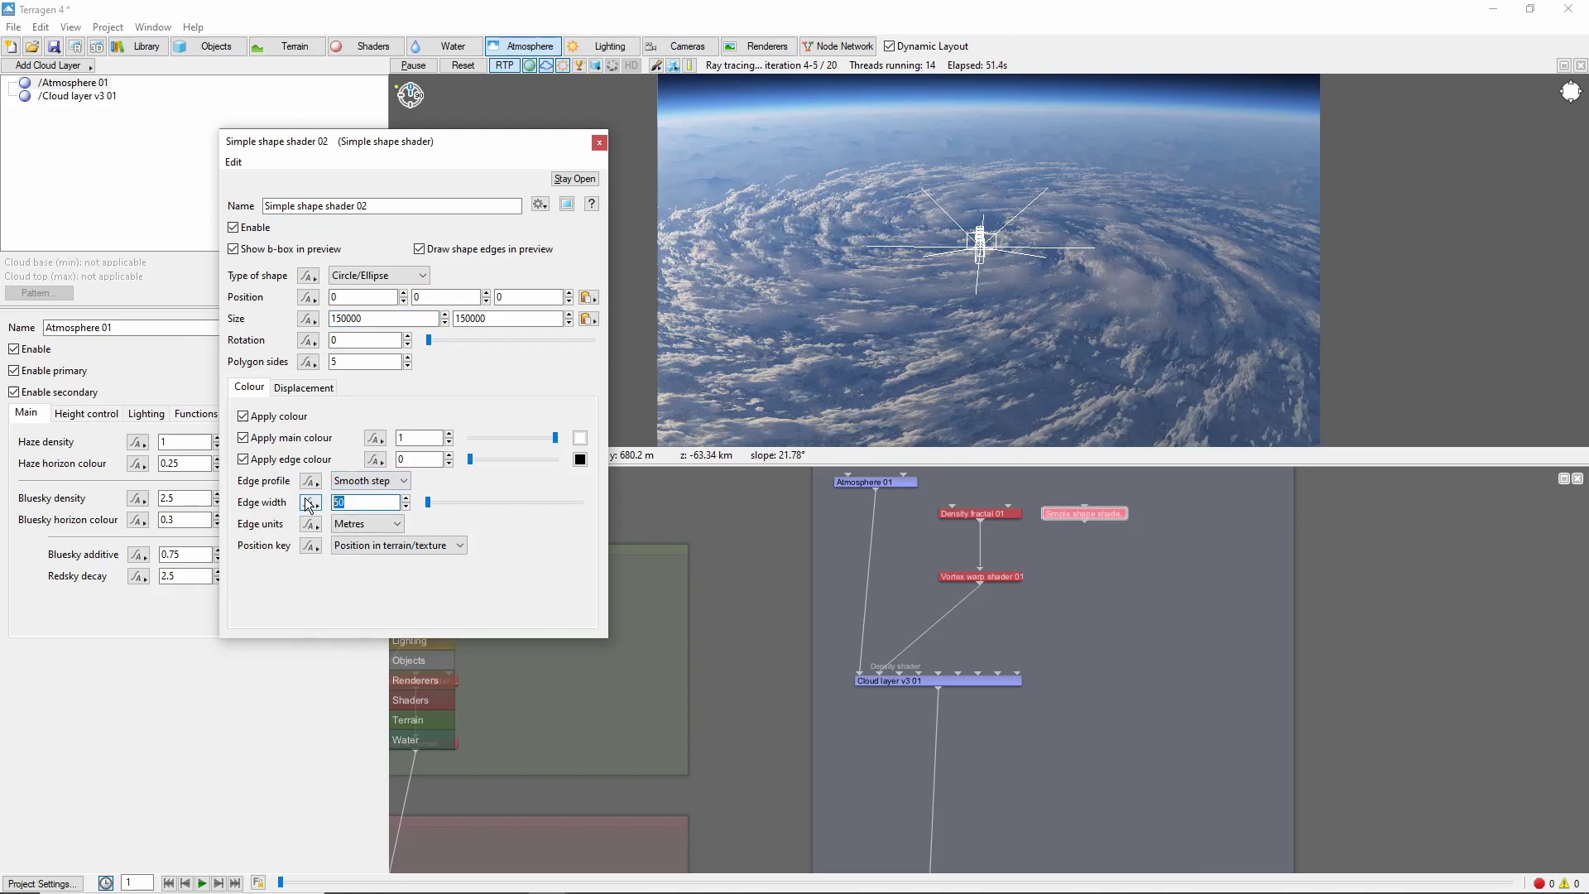
{"action": "left_click", "coordinate": [364, 524]}
{"action": "left_click", "coordinate": [385, 550]}
- Add a Fractal warp shader fed by the new Simple shape shader
{"action": "right_click", "coordinate": [1083, 519]}
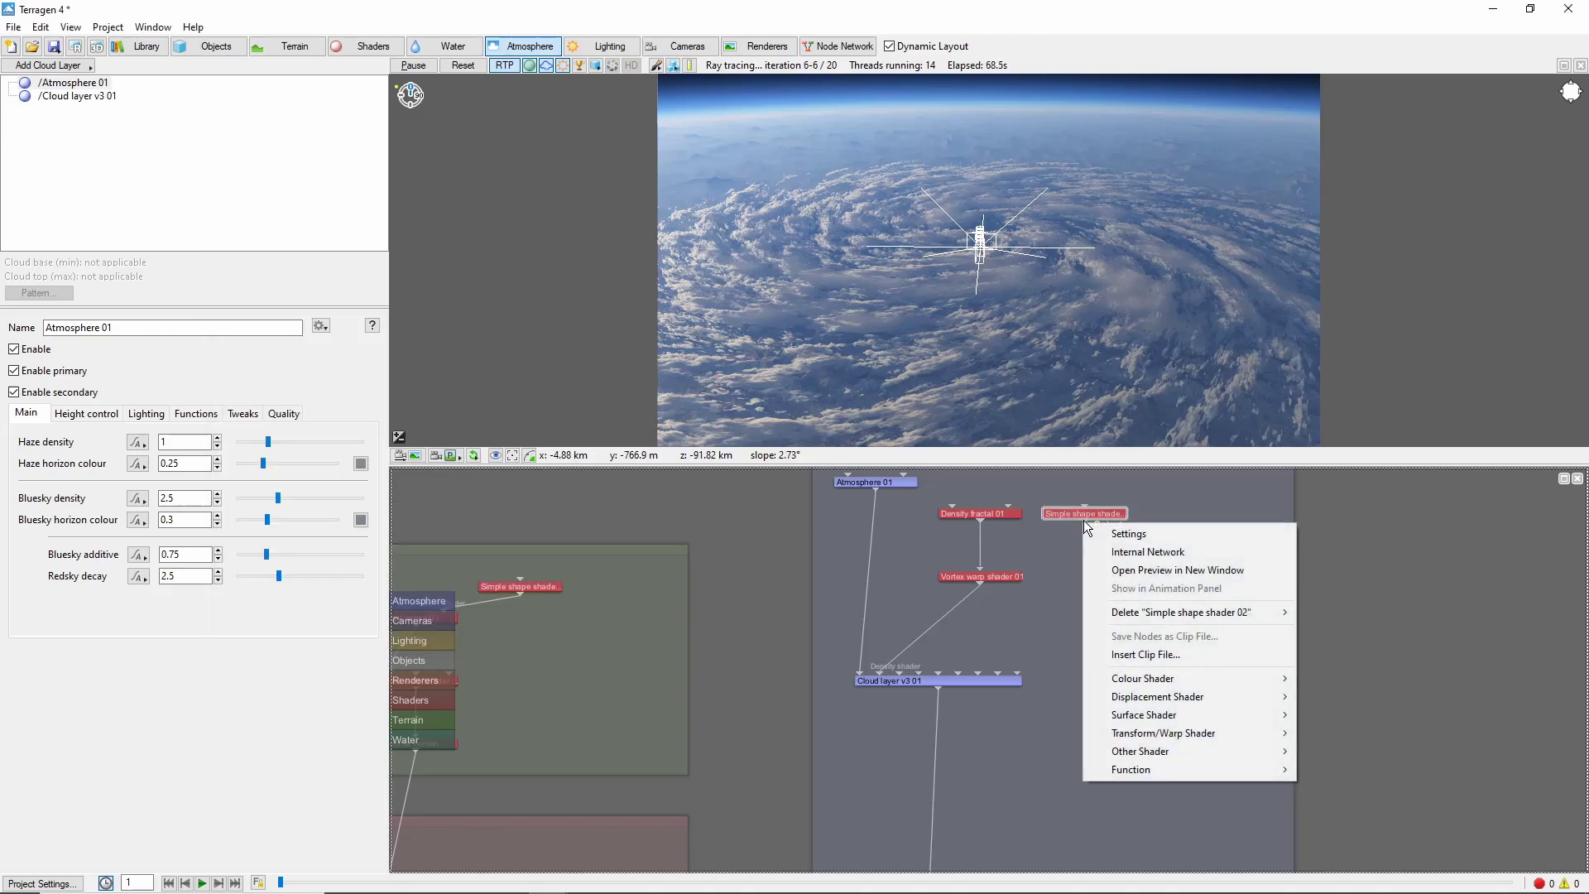
{"action": "mouse_move", "coordinate": [1217, 728]}
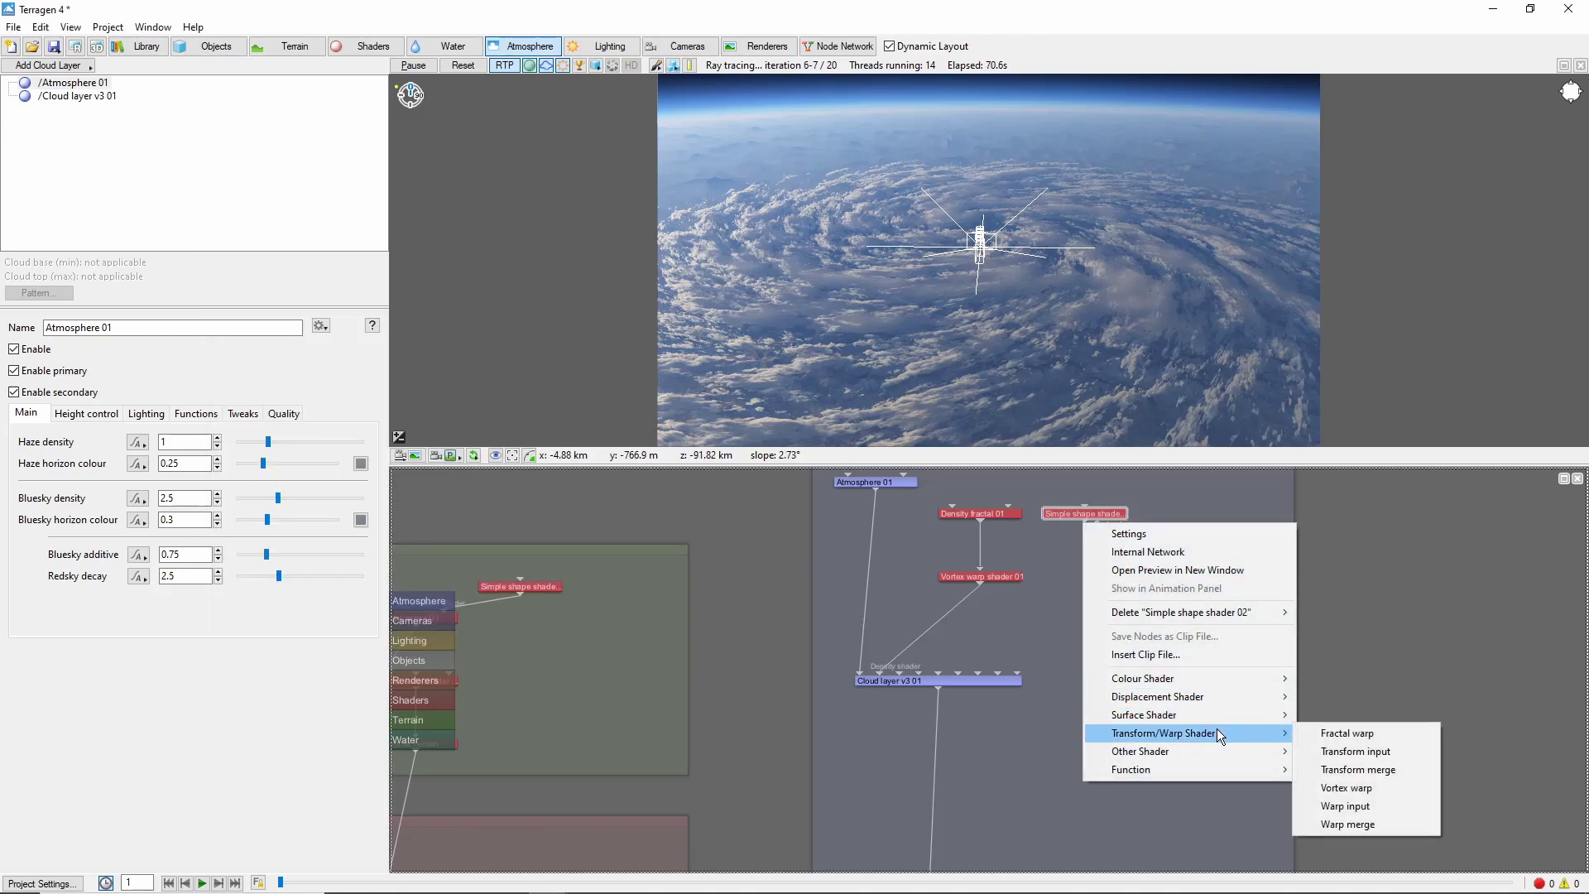
{"action": "left_click", "coordinate": [1368, 733]}
- Set the Fractal warp shader's scale to 5000, warp amount to 20, variation to 0.5 and roughness to 5
{"action": "left_click_drag", "start_coordinate": [336, 249], "coordinate": [303, 251]}
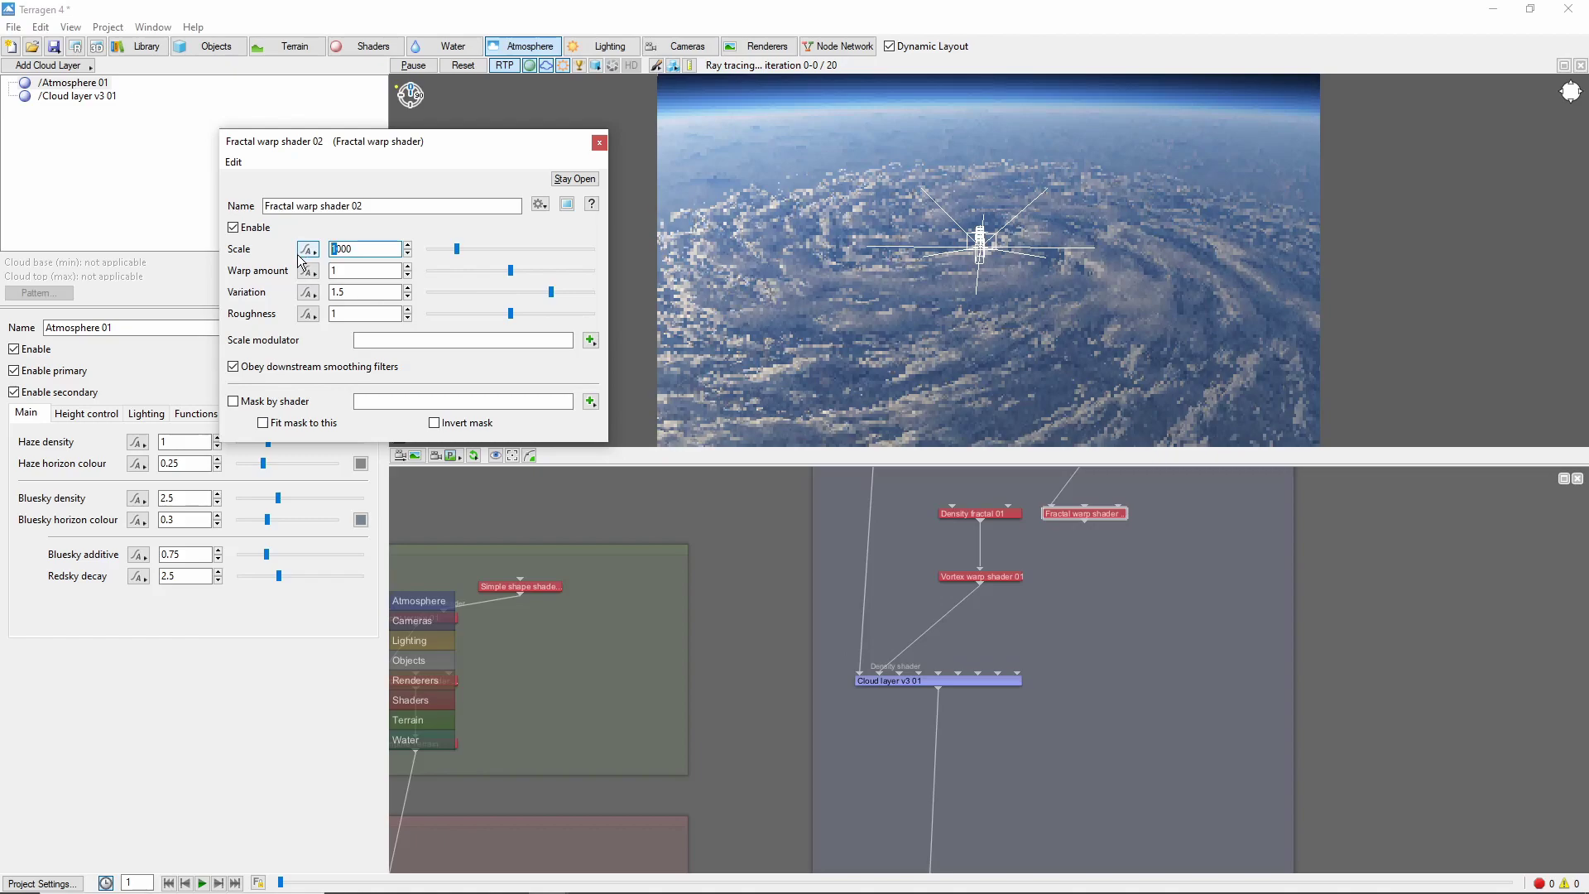
{"action": "type", "text": "5"}
{"action": "key", "text": "Tab"}
{"action": "type", "text": "20"}
{"action": "key", "text": "Tab"}
{"action": "type", "text": "0.5"}
{"action": "key", "text": "Tab"}
{"action": "type", "text": "5"}
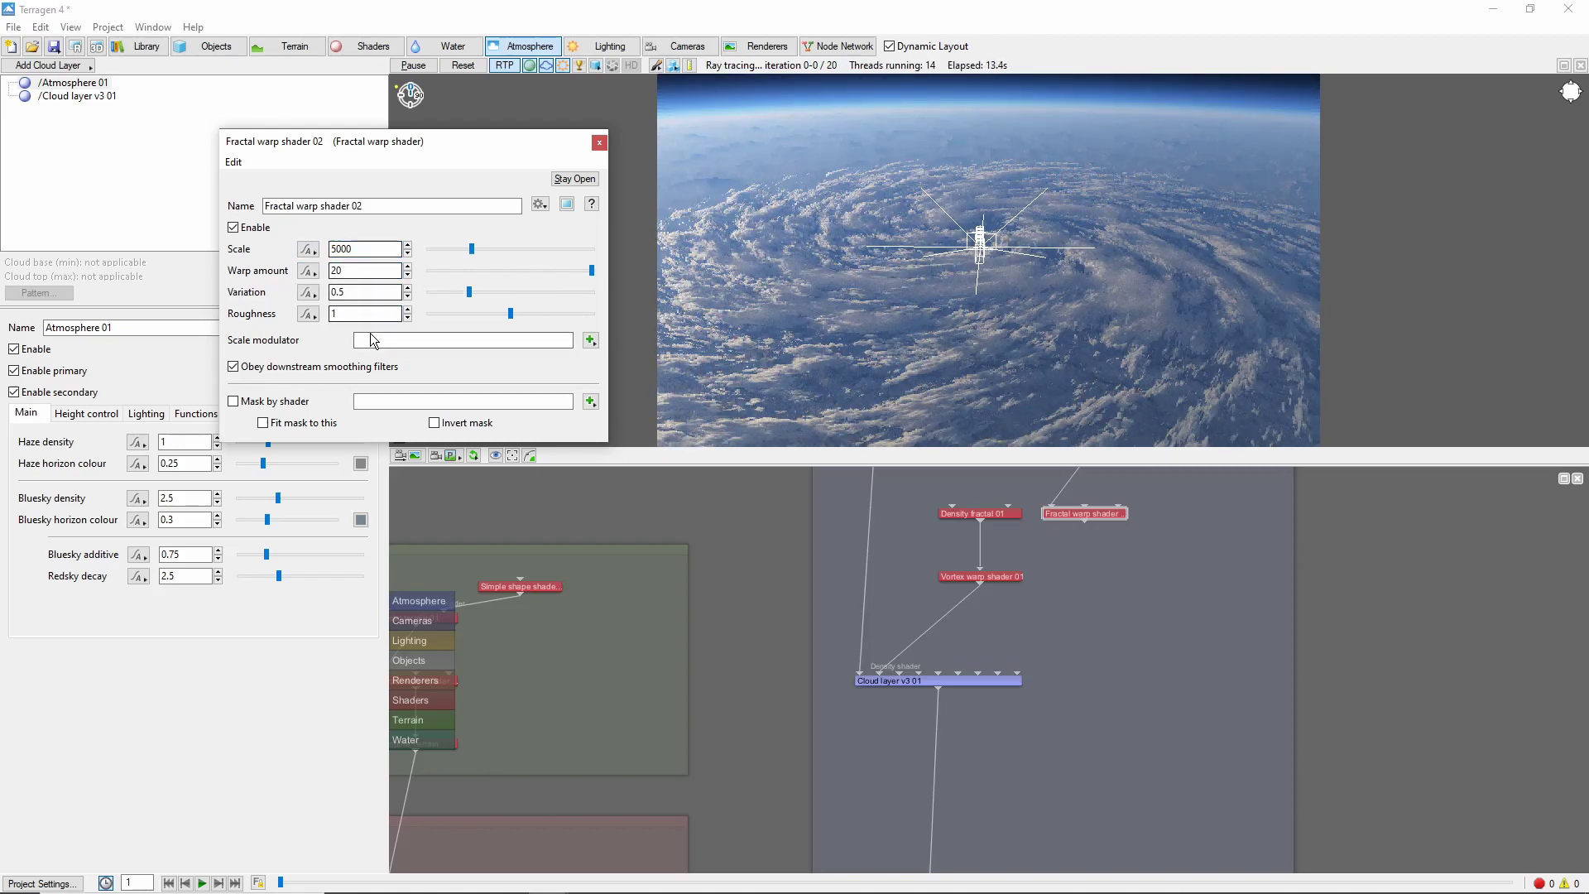
- Add an Add colour node that combines the Density fractal with the second Fractal warp shader and feeds the Vortex warp shader
{"action": "double_click", "coordinate": [1063, 552]}
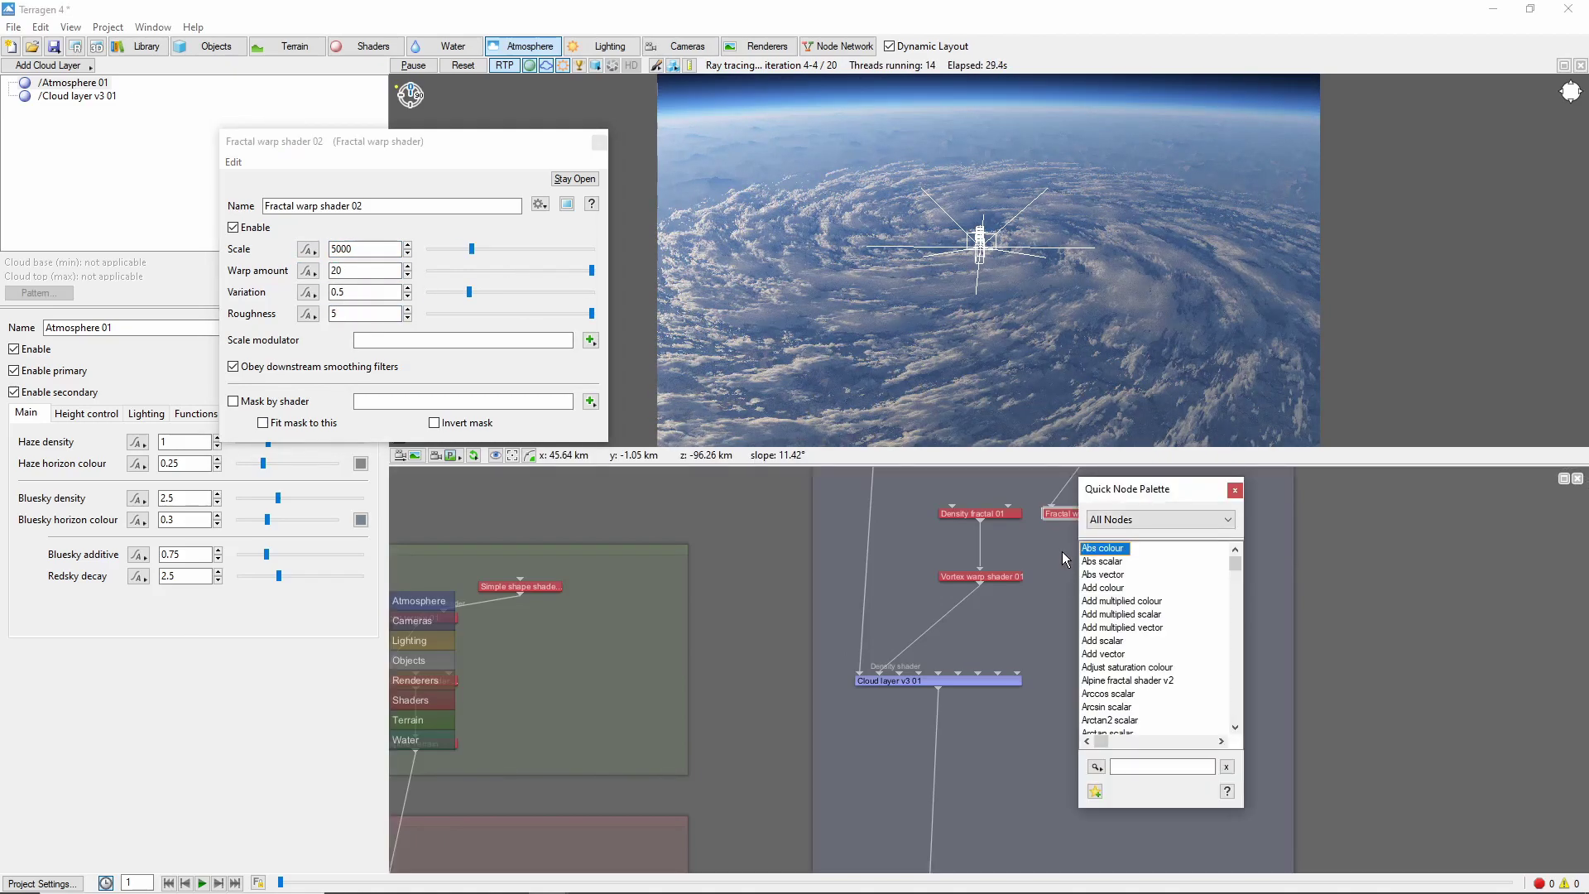
{"action": "key", "text": "Down"}
{"action": "key", "text": "Down"}
{"action": "key", "text": "Down"}
{"action": "key", "text": "Return"}
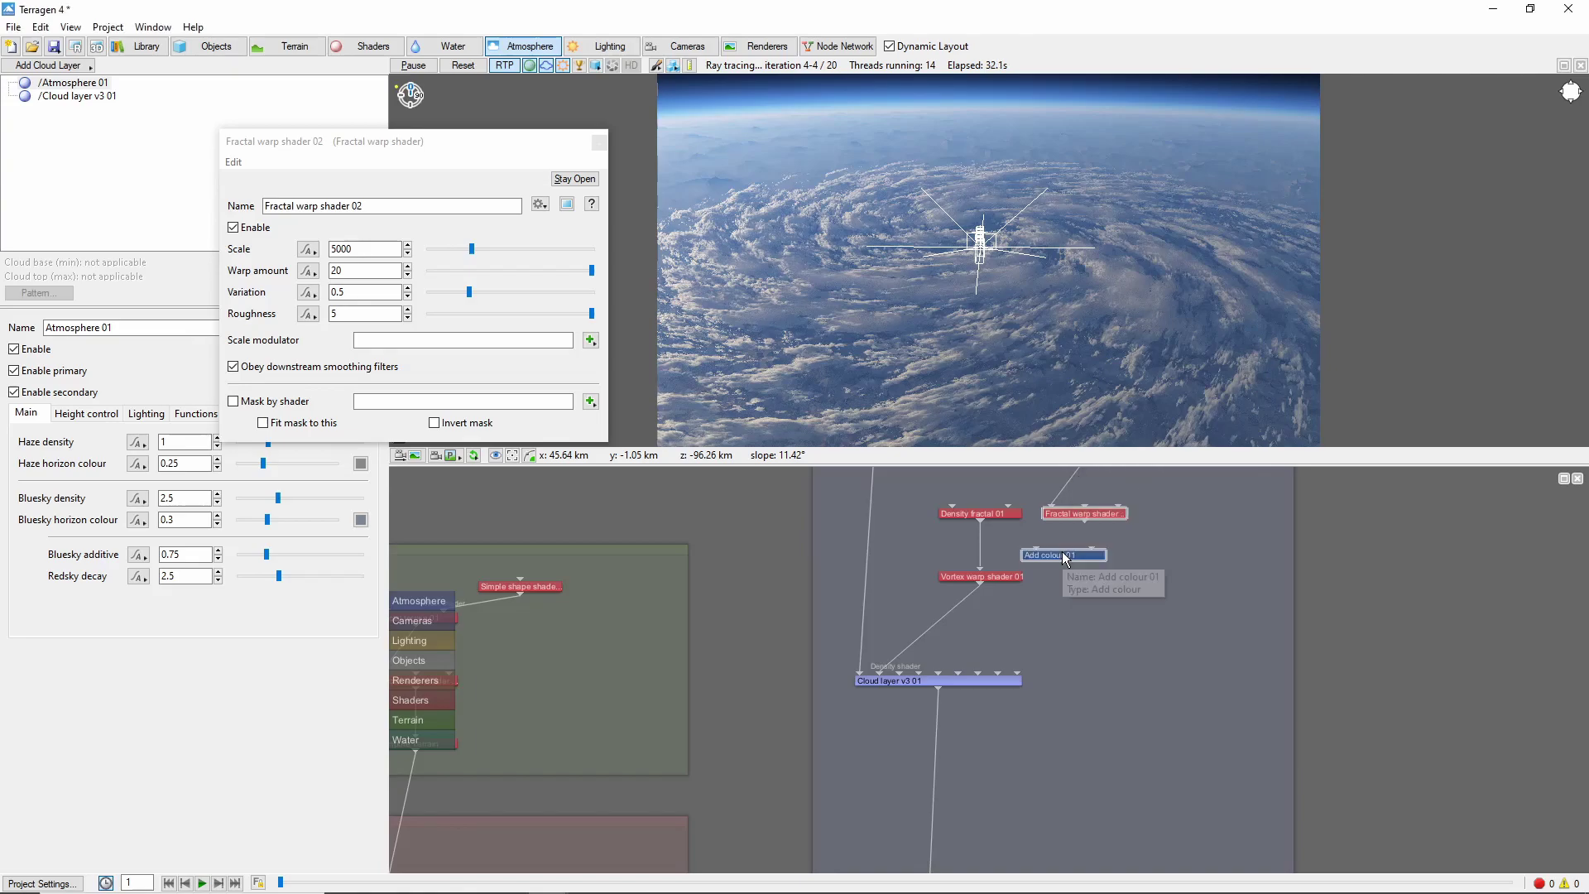
{"action": "left_click_drag", "start_coordinate": [1066, 559], "coordinate": [1012, 549]}
{"action": "middle_click_drag", "start_coordinate": [1079, 542], "coordinate": [1064, 615]}
{"action": "left_click_drag", "start_coordinate": [996, 626], "coordinate": [966, 640]}
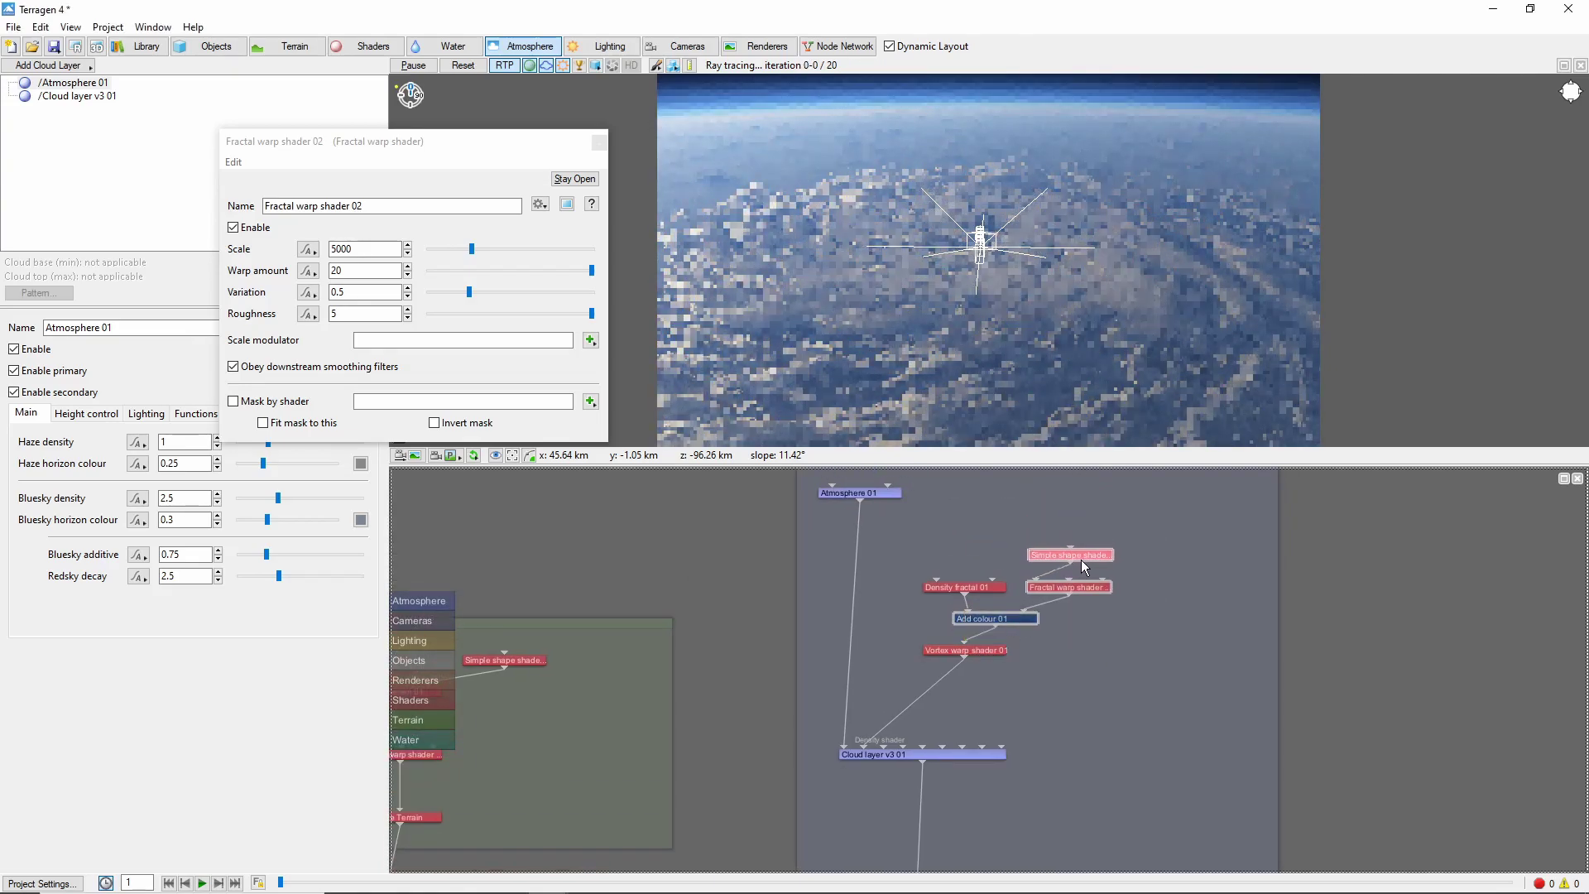
- Open a separate preview of the Add colour node and widen its view to 256 km
{"action": "left_click", "coordinate": [1006, 619]}
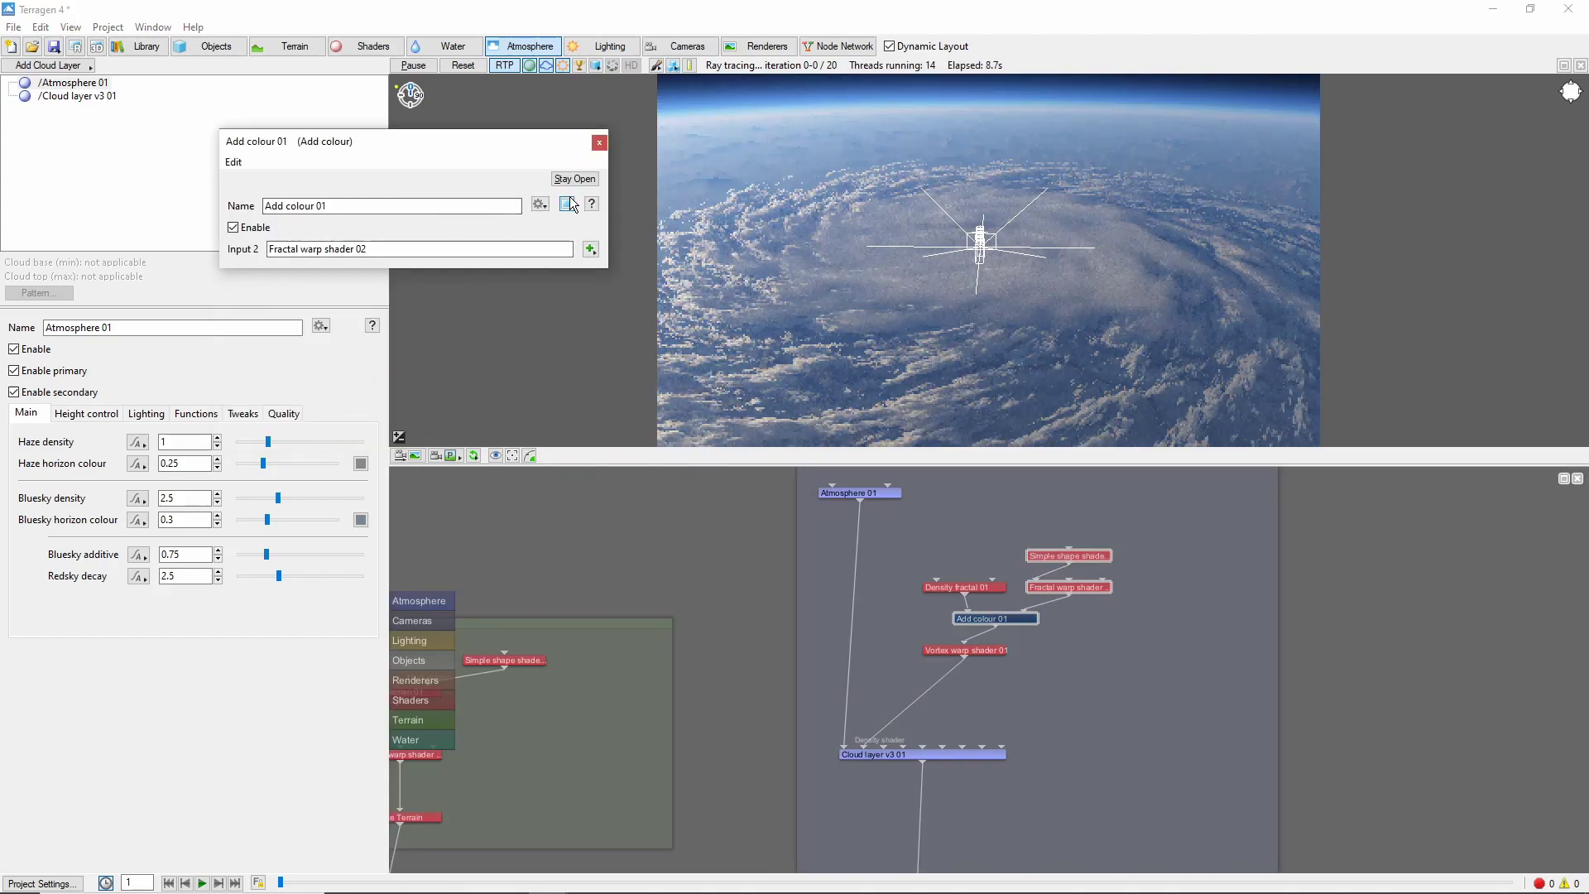
{"action": "left_click", "coordinate": [567, 204]}
{"action": "left_click", "coordinate": [534, 373]}
{"action": "left_click_drag", "start_coordinate": [816, 231], "coordinate": [439, 424]}
{"action": "left_click", "coordinate": [534, 372]}
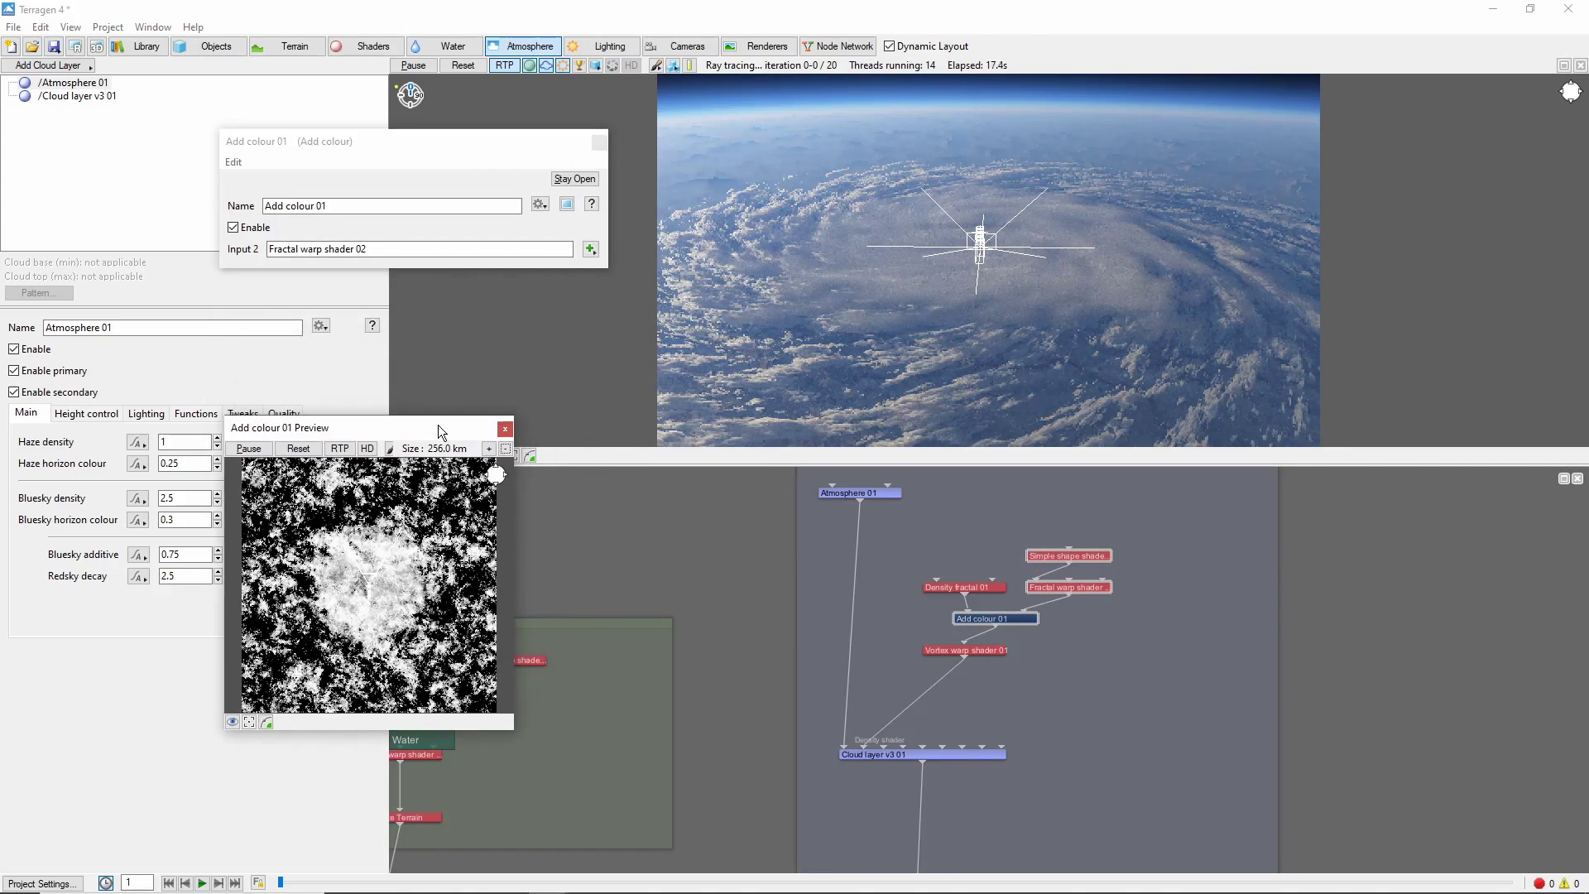
- Open 256 km previews of the Density fractal and Vortex warp shader and stack them with the Add colour preview for comparison
{"action": "double_click", "coordinate": [964, 588]}
{"action": "left_click", "coordinate": [566, 204]}
{"action": "left_click", "coordinate": [931, 258]}
{"action": "left_click_drag", "start_coordinate": [845, 233], "coordinate": [937, 263]}
{"action": "double_click", "coordinate": [965, 651]}
{"action": "left_click", "coordinate": [566, 204]}
{"action": "left_click", "coordinate": [600, 143]}
{"action": "left_click_drag", "start_coordinate": [431, 424], "coordinate": [668, 254]}
{"action": "left_click_drag", "start_coordinate": [440, 108], "coordinate": [384, 260]}
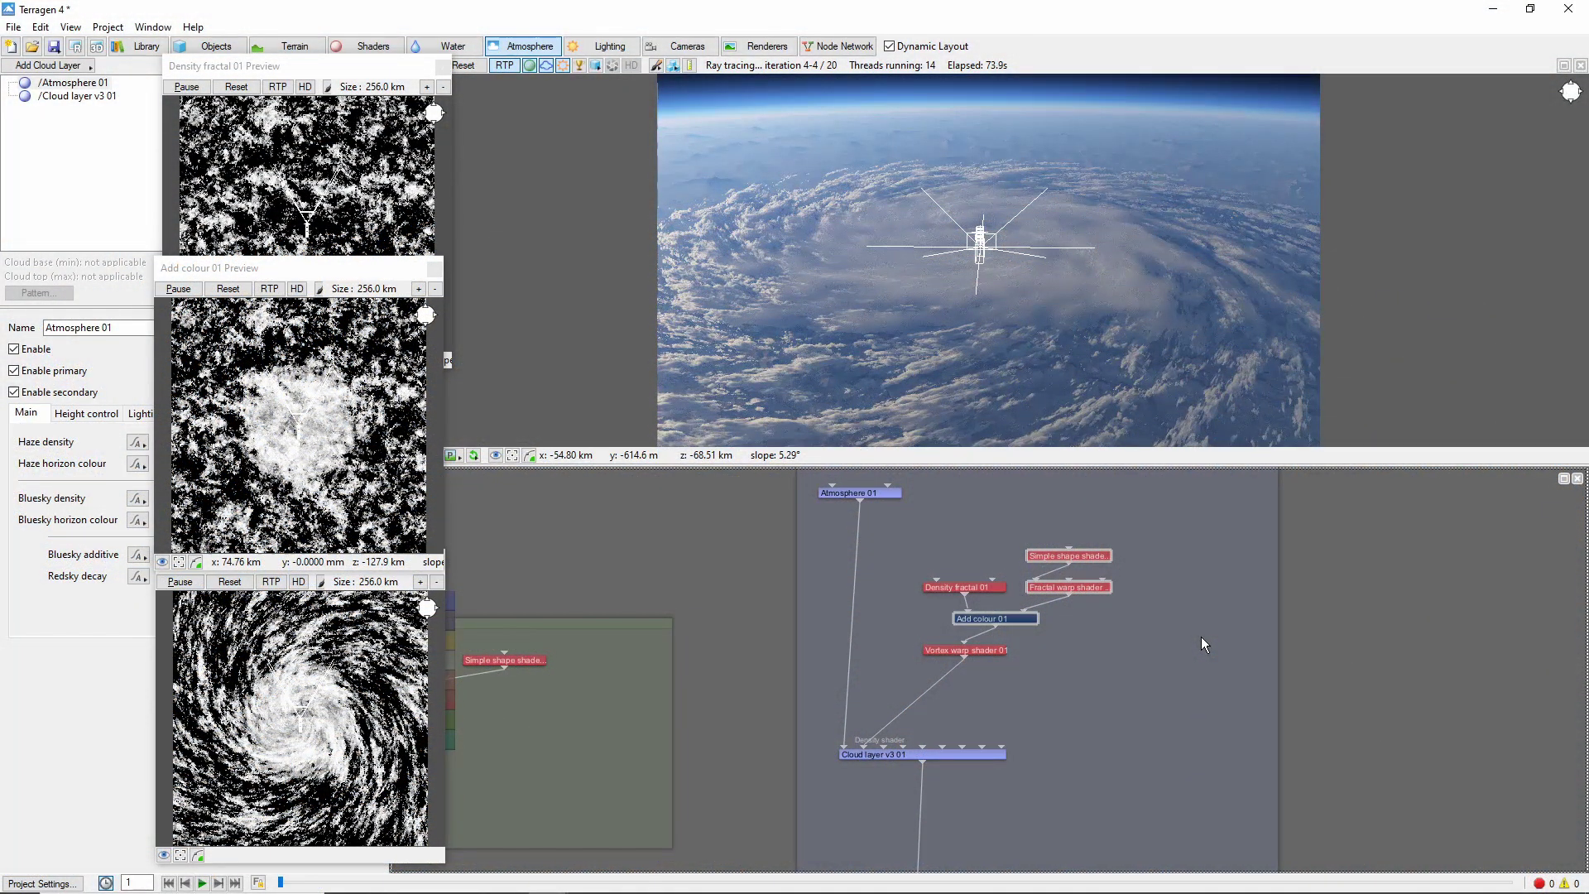
- Add a colour Simple shape shader beside the Vortex warp shader in the node network
{"action": "key", "text": "Tab"}
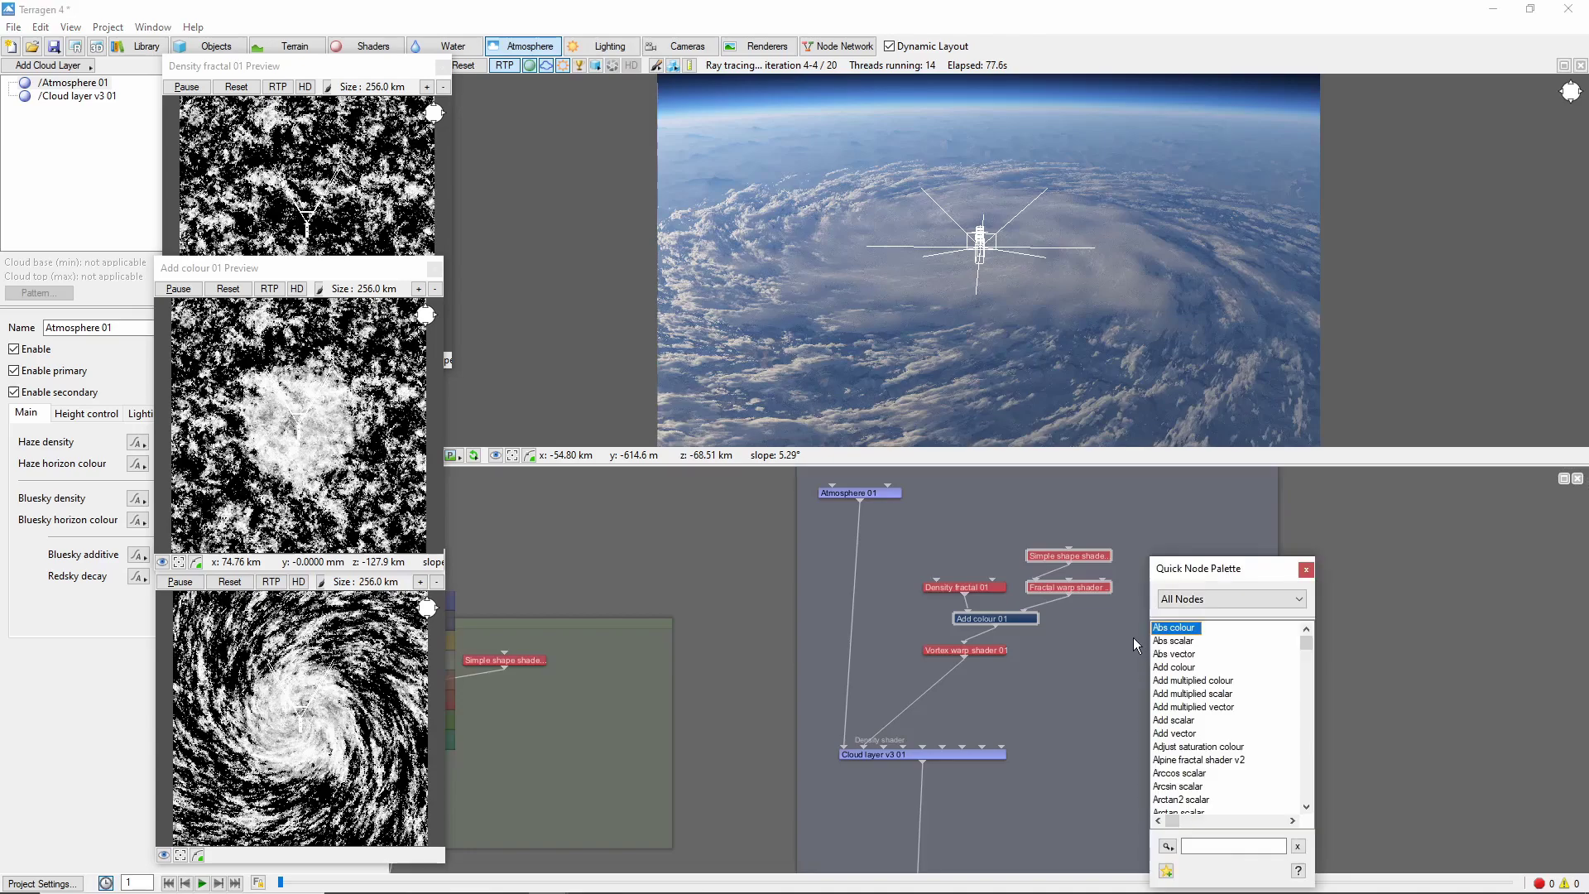
{"action": "type", "text": "shape"}
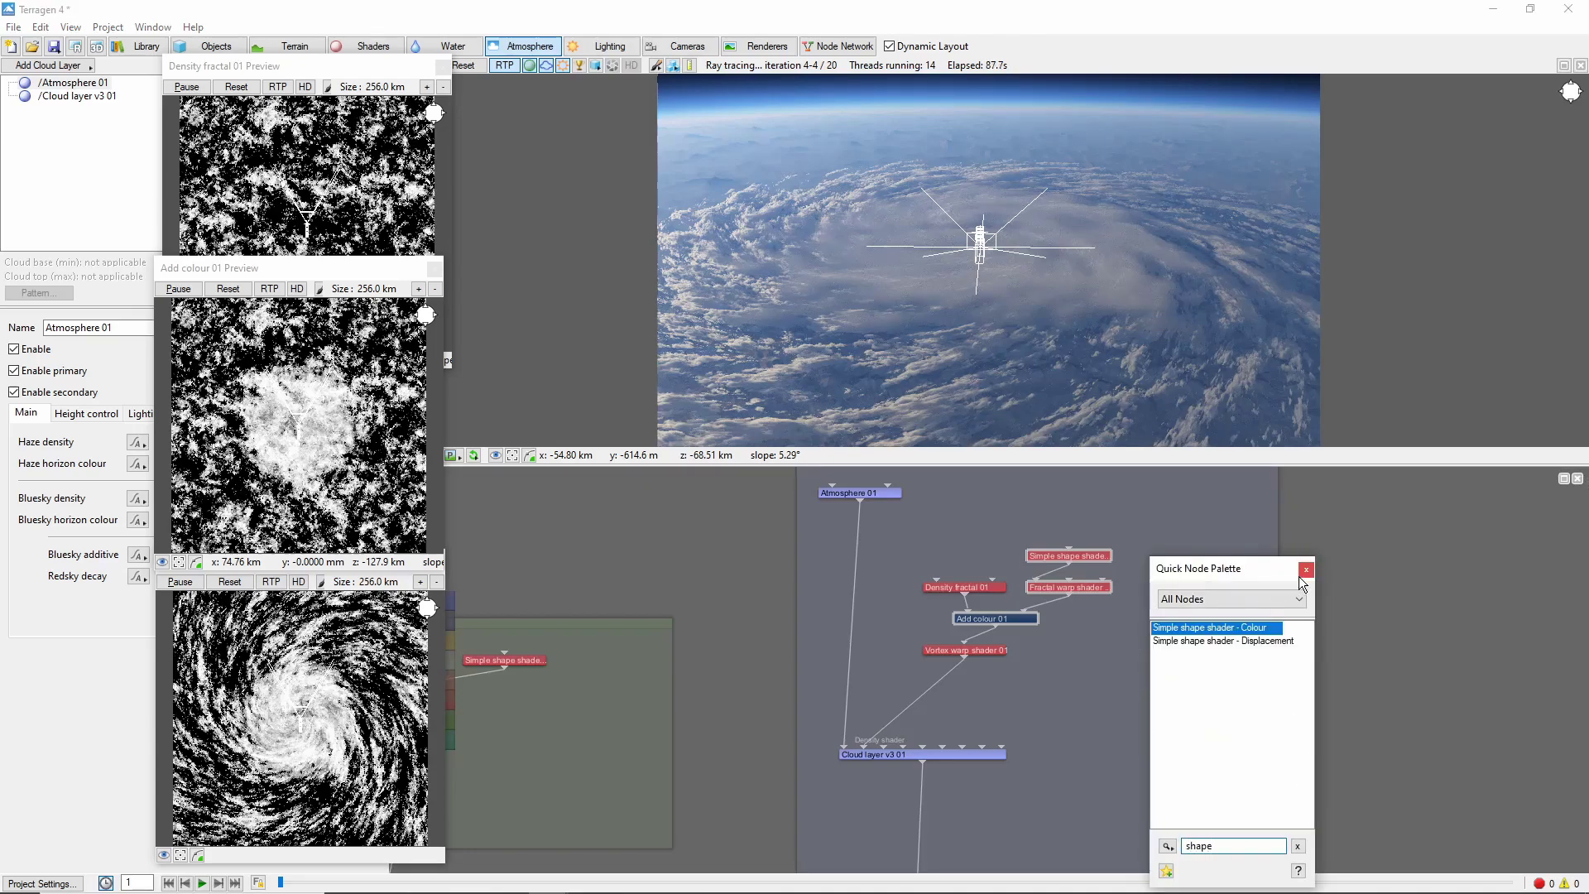
{"action": "double_click", "coordinate": [1220, 628]}
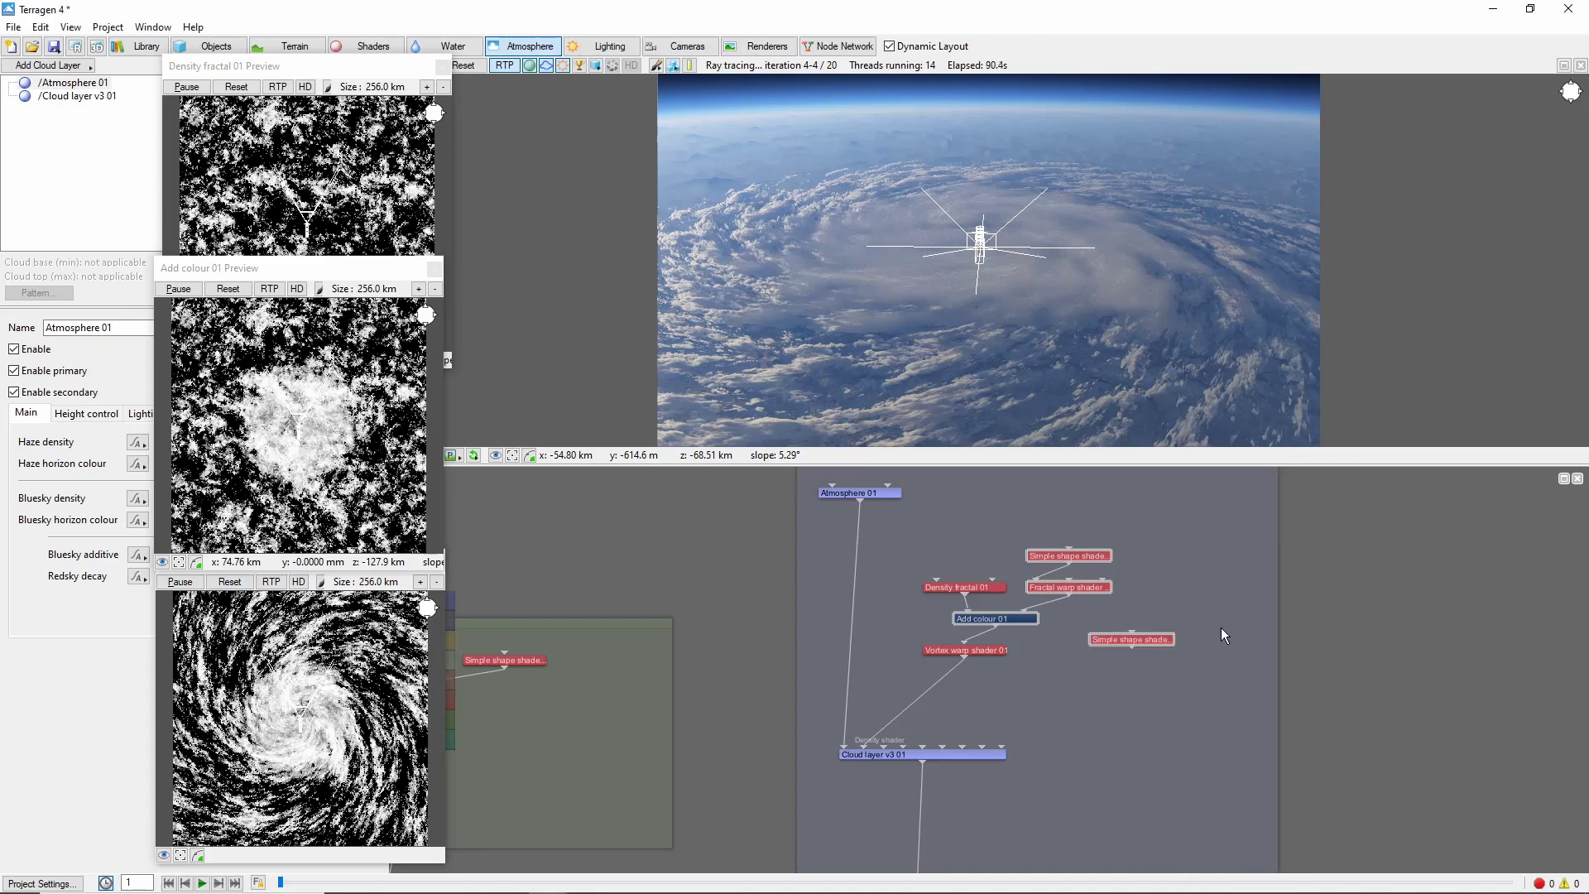
- Make the new Simple shape shader a Circle/Ellipse with a size of 14000 by 14000
{"action": "double_click", "coordinate": [1110, 648]}
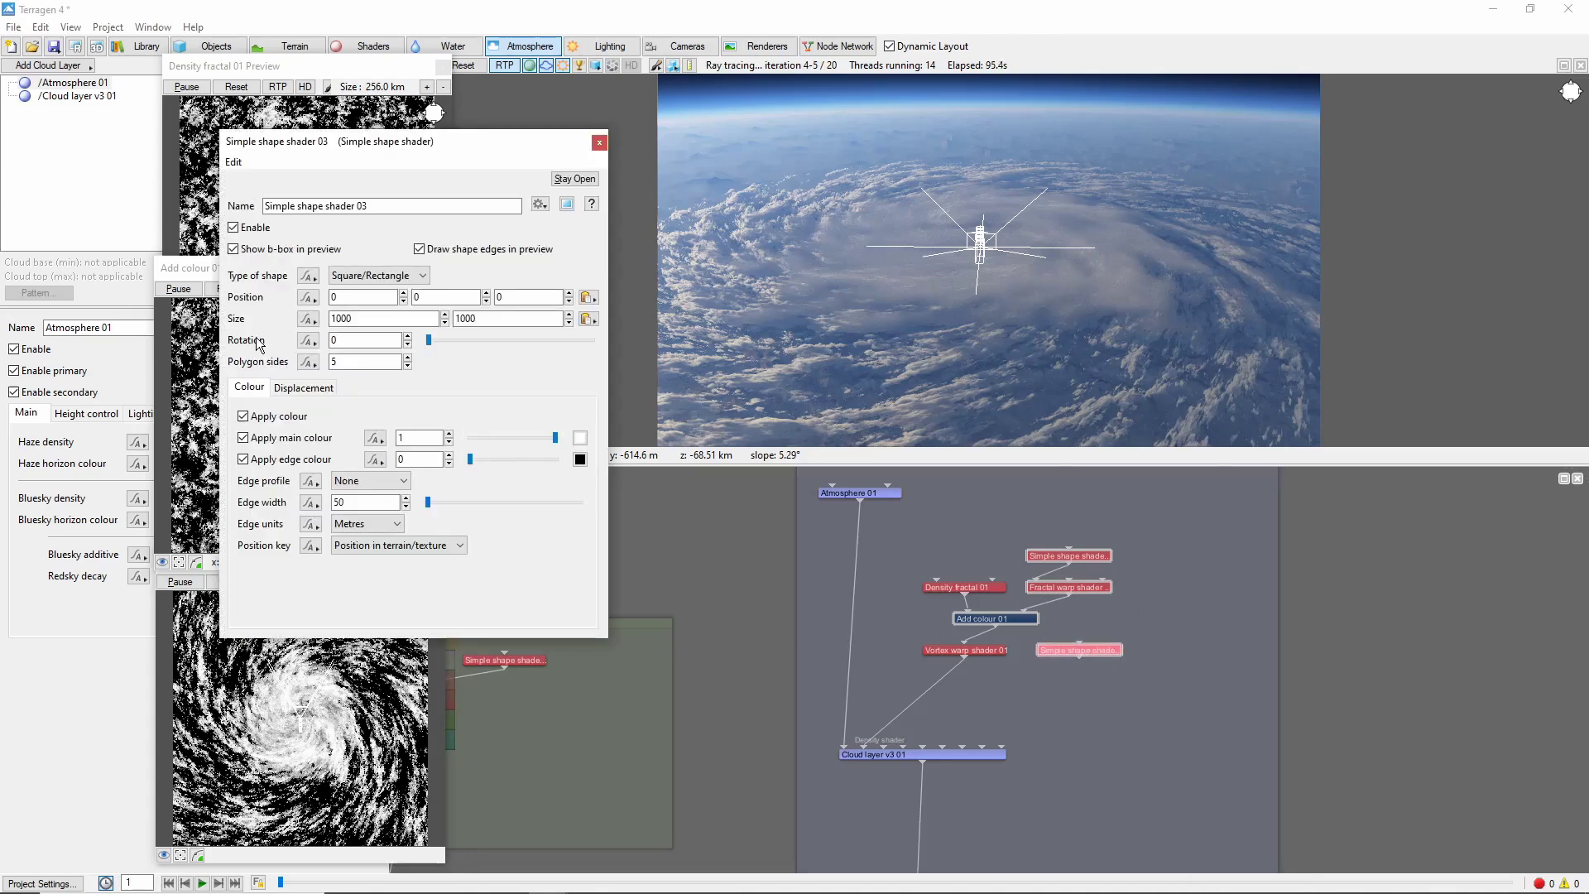
{"action": "double_click", "coordinate": [383, 320]}
{"action": "type", "text": "14000"}
{"action": "key", "text": "Tab"}
{"action": "type", "text": "14"}
{"action": "left_click", "coordinate": [379, 275]}
{"action": "left_click", "coordinate": [356, 304]}
- Give the 14000-size circle a Smooth step edge profile, an edge width of 35 in Percentage units and a main colour of 3
{"action": "left_click", "coordinate": [370, 481]}
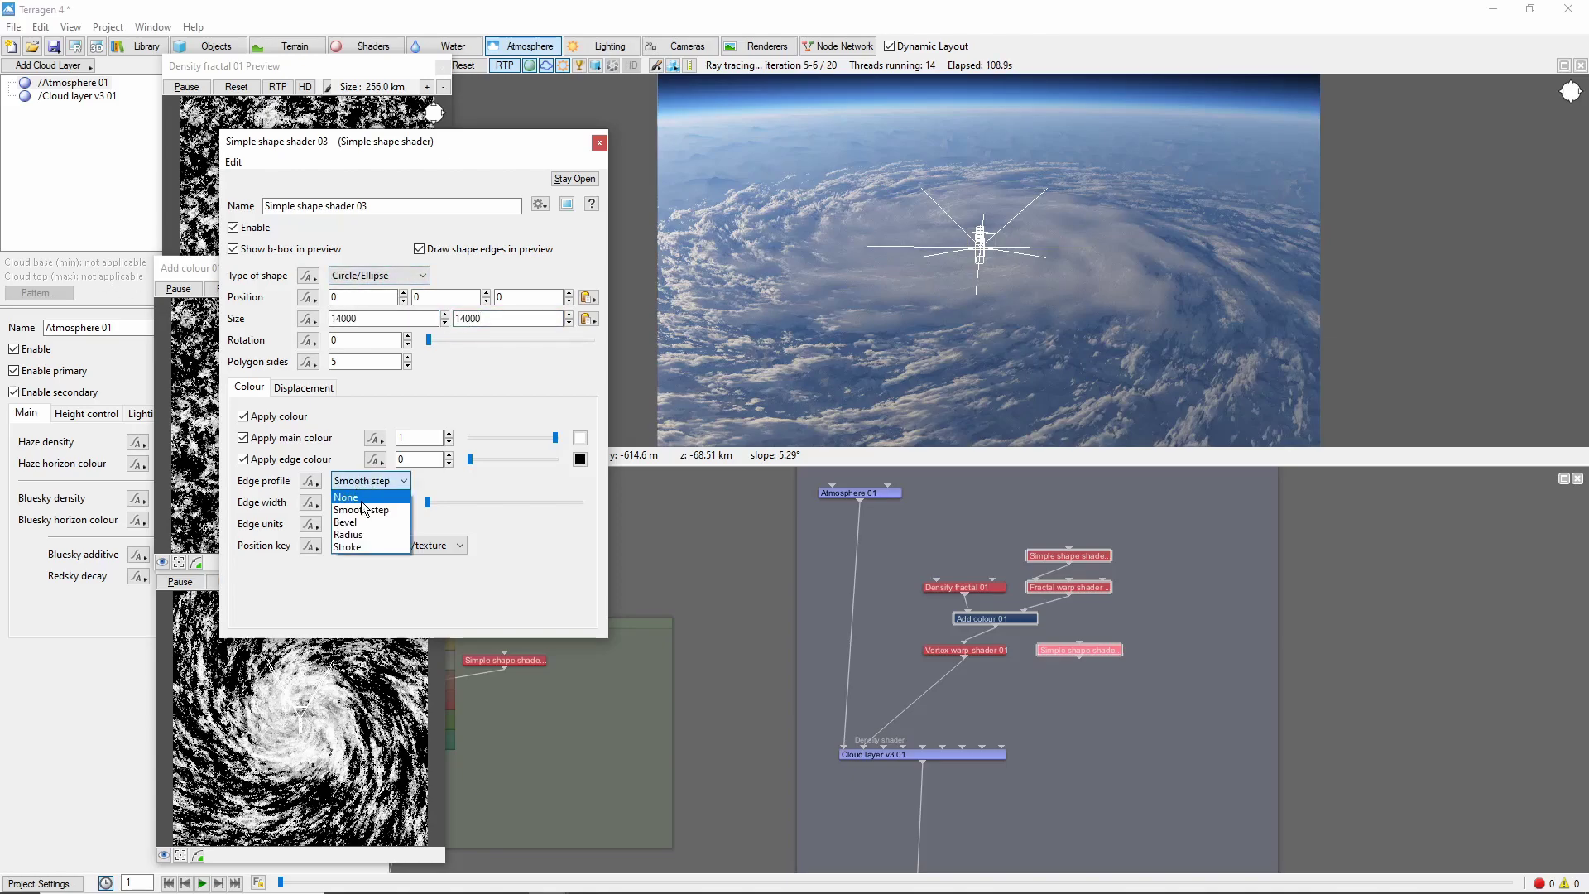
{"action": "left_click", "coordinate": [364, 509]}
{"action": "key", "text": "Tab"}
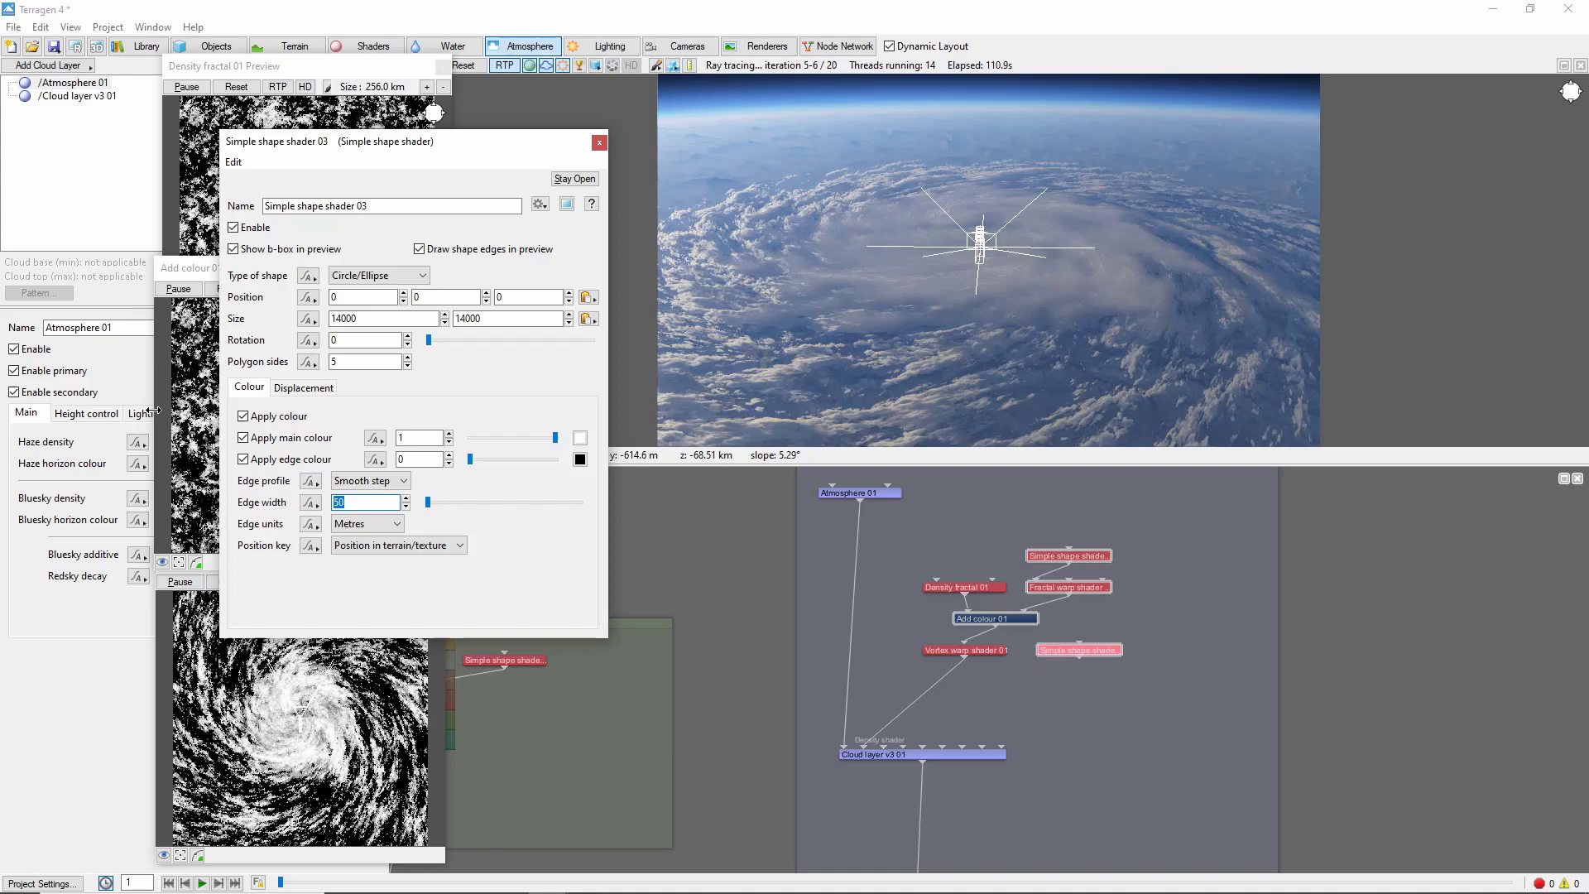
{"action": "type", "text": "35"}
{"action": "left_click", "coordinate": [366, 523]}
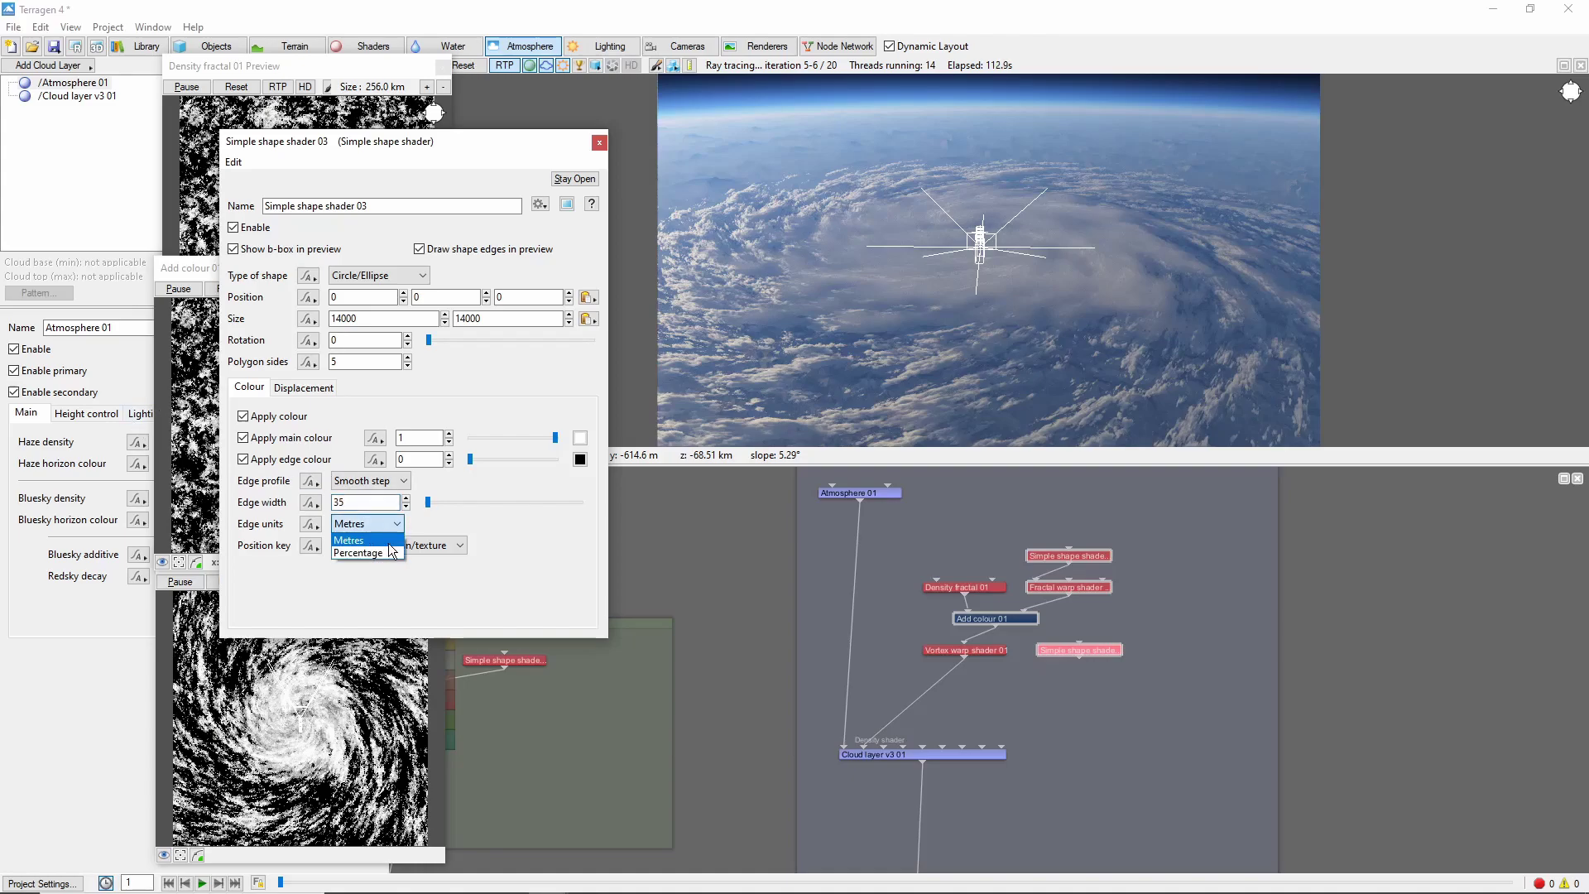
{"action": "left_click", "coordinate": [392, 553]}
{"action": "left_click_drag", "start_coordinate": [416, 438], "coordinate": [364, 438]}
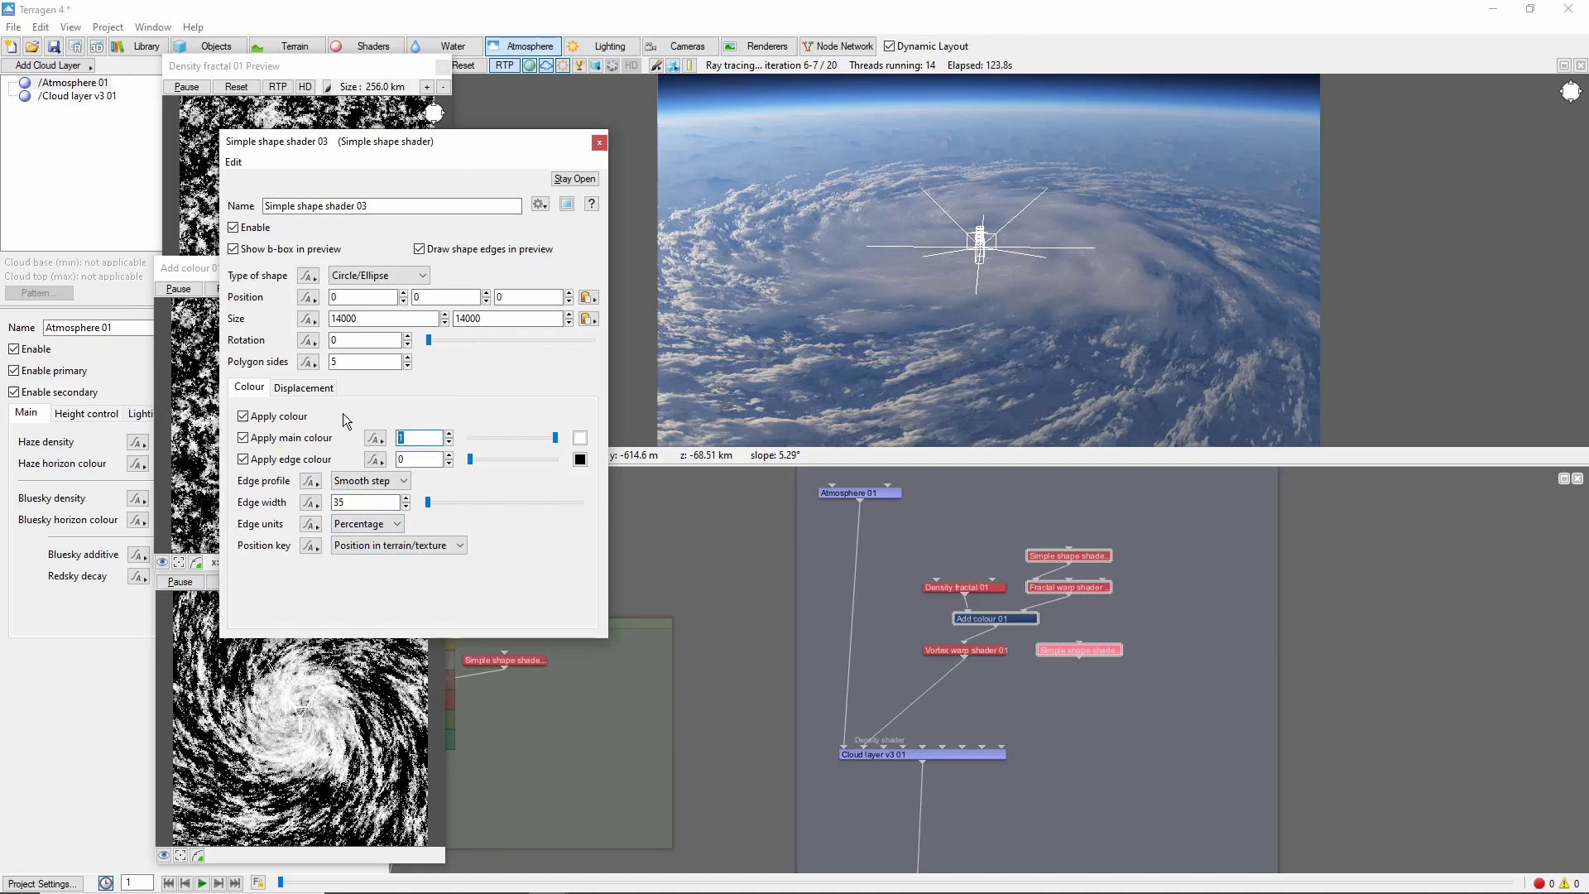
{"action": "type", "text": "3"}
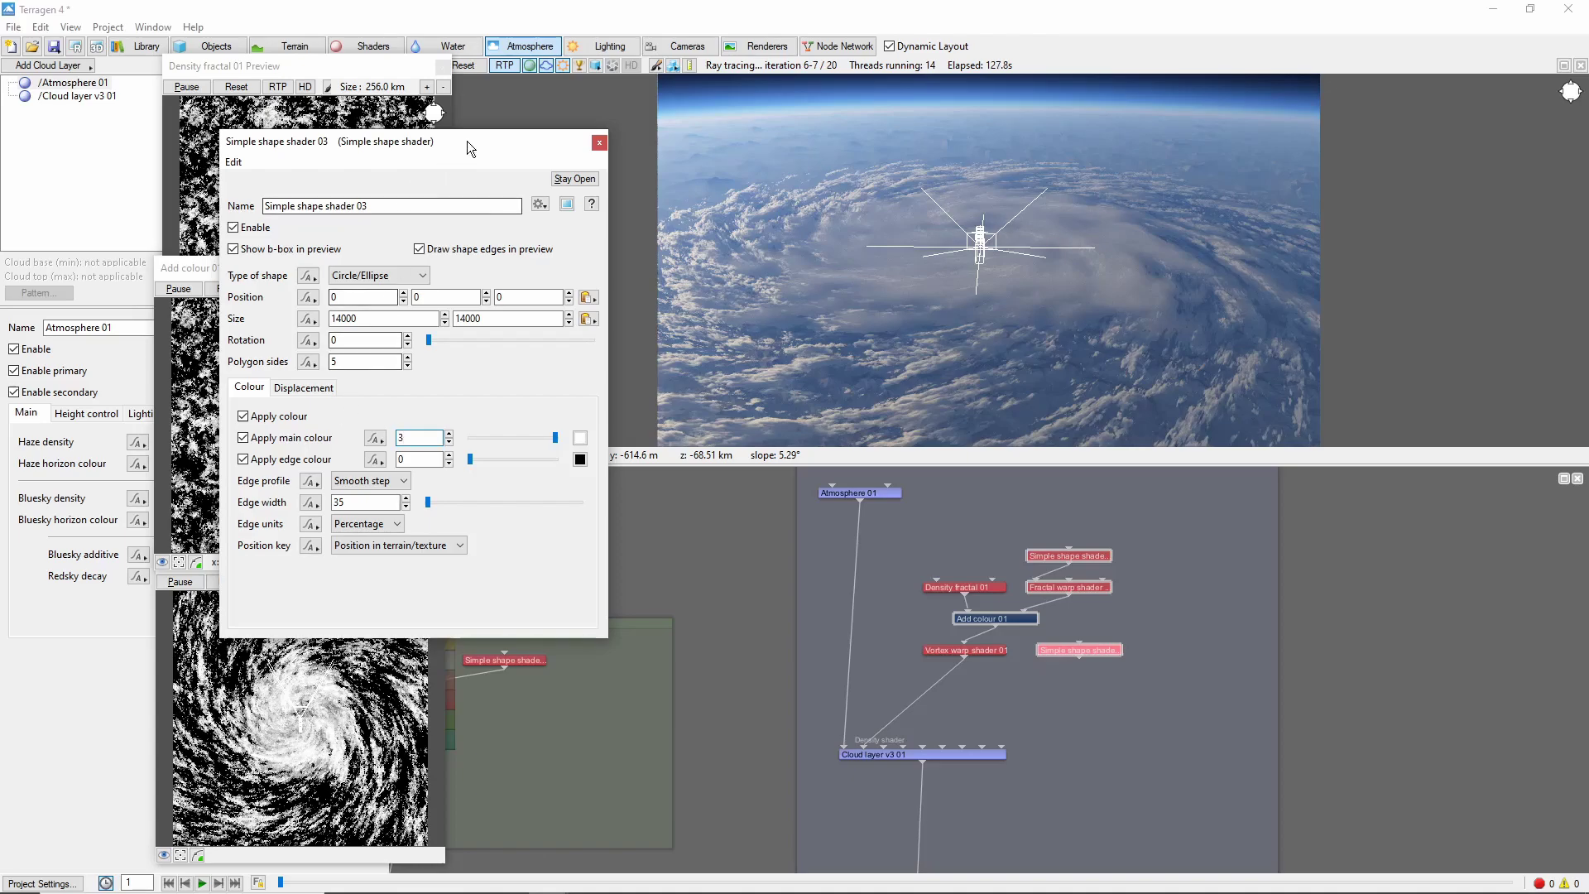
{"action": "left_click_drag", "start_coordinate": [471, 138], "coordinate": [715, 153]}
- Add a Fractal warp shader fed by the 14000-size circle, with a warp amount of 3 and variation of 0.5
{"action": "right_click", "coordinate": [1080, 658]}
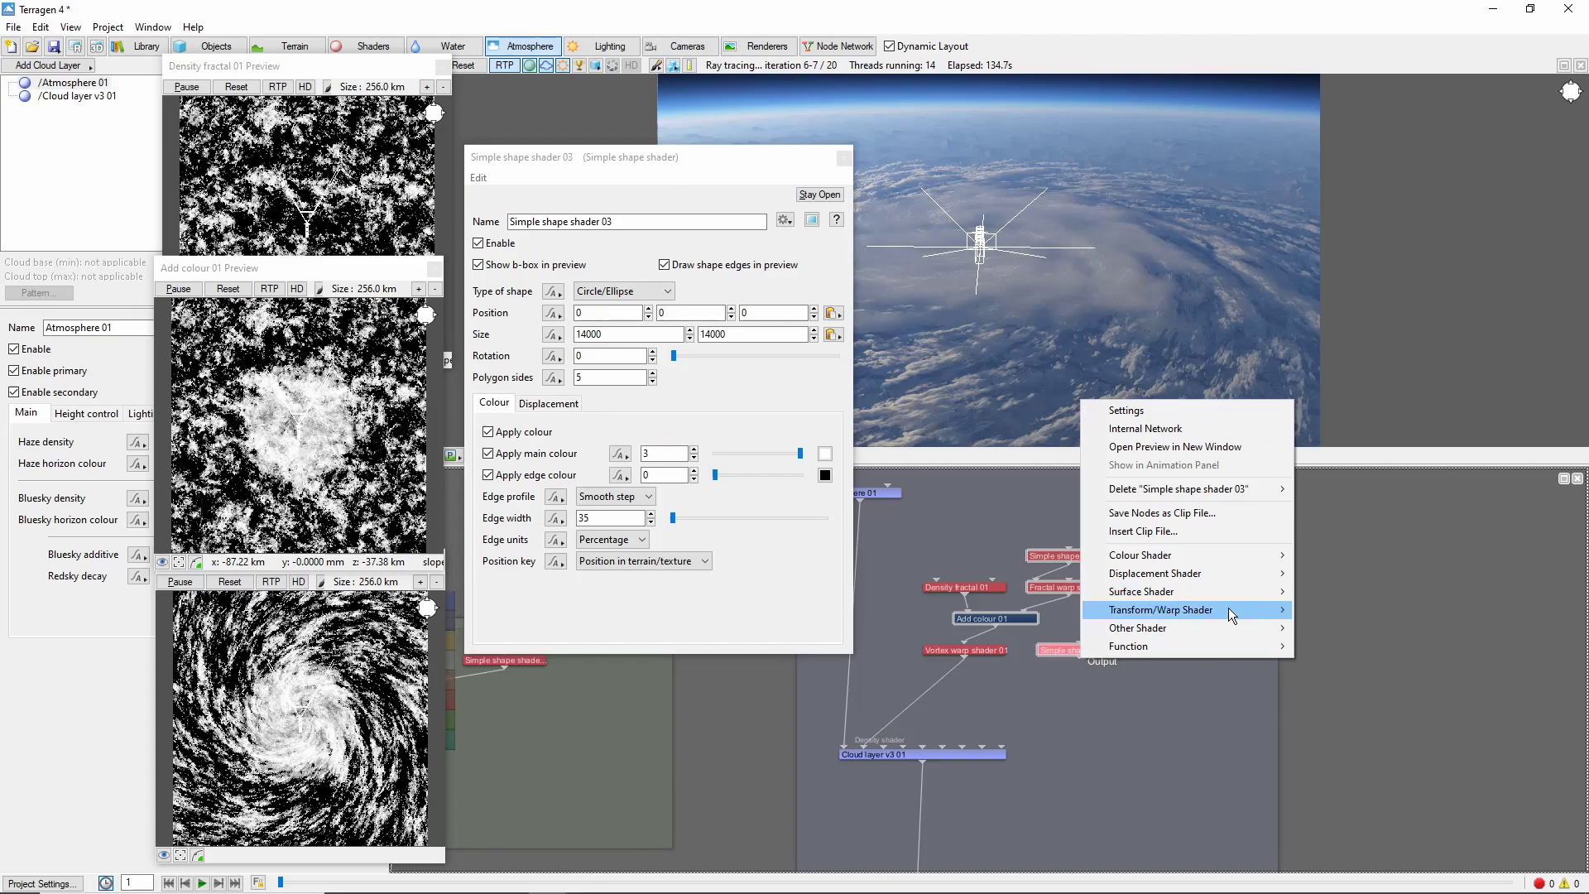
{"action": "mouse_move", "coordinate": [1228, 609]}
{"action": "left_click", "coordinate": [1359, 609]}
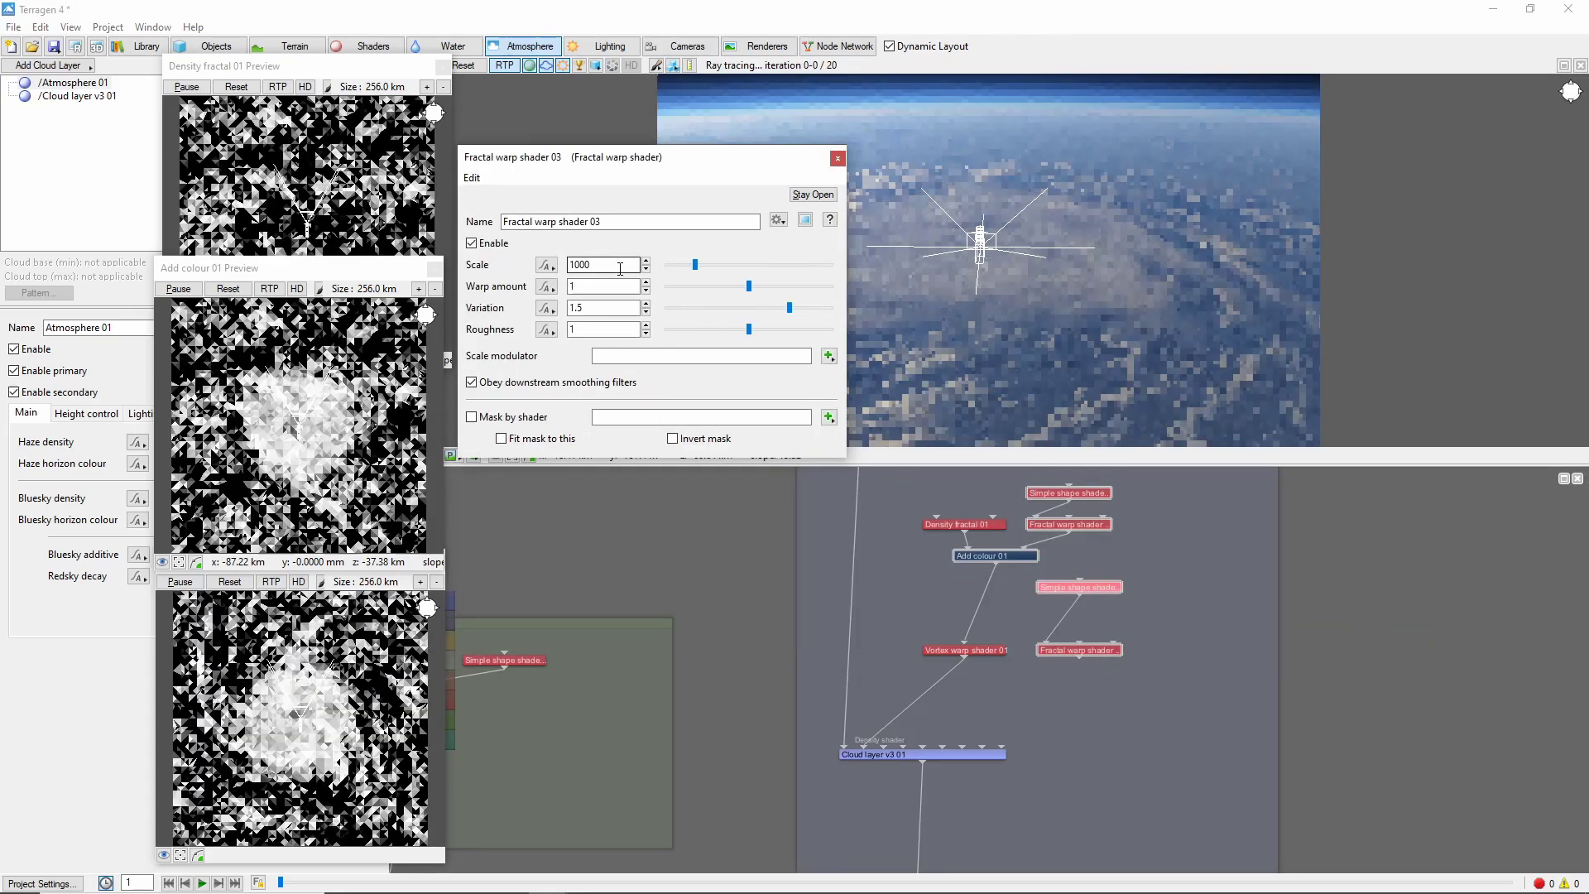
{"action": "double_click", "coordinate": [603, 287]}
{"action": "type", "text": "3"}
{"action": "double_click", "coordinate": [604, 308]}
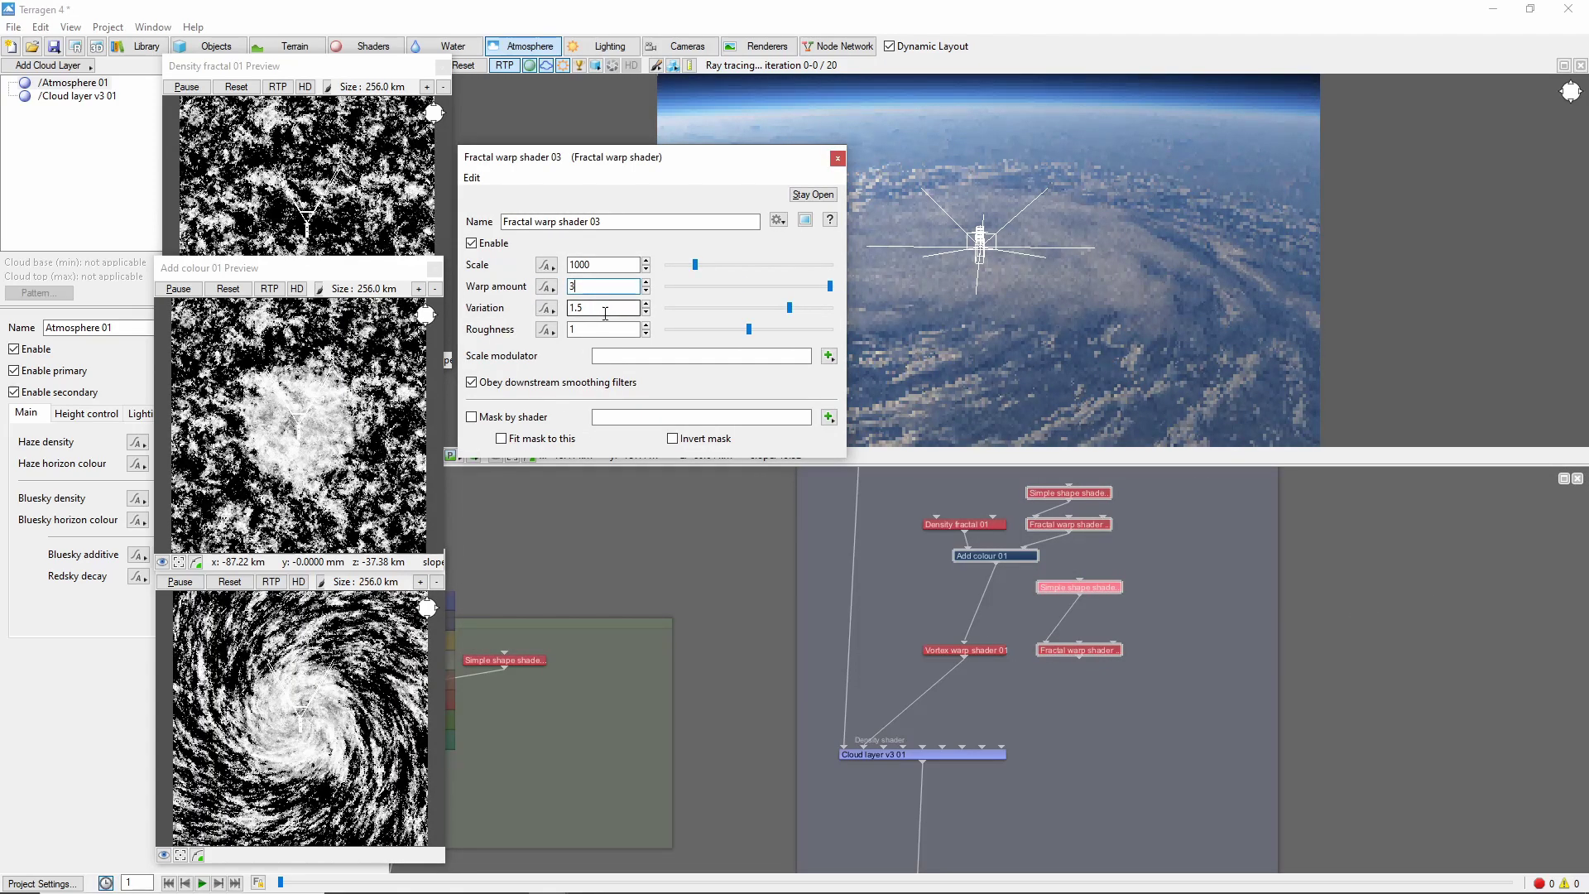
{"action": "type", "text": "0.5"}
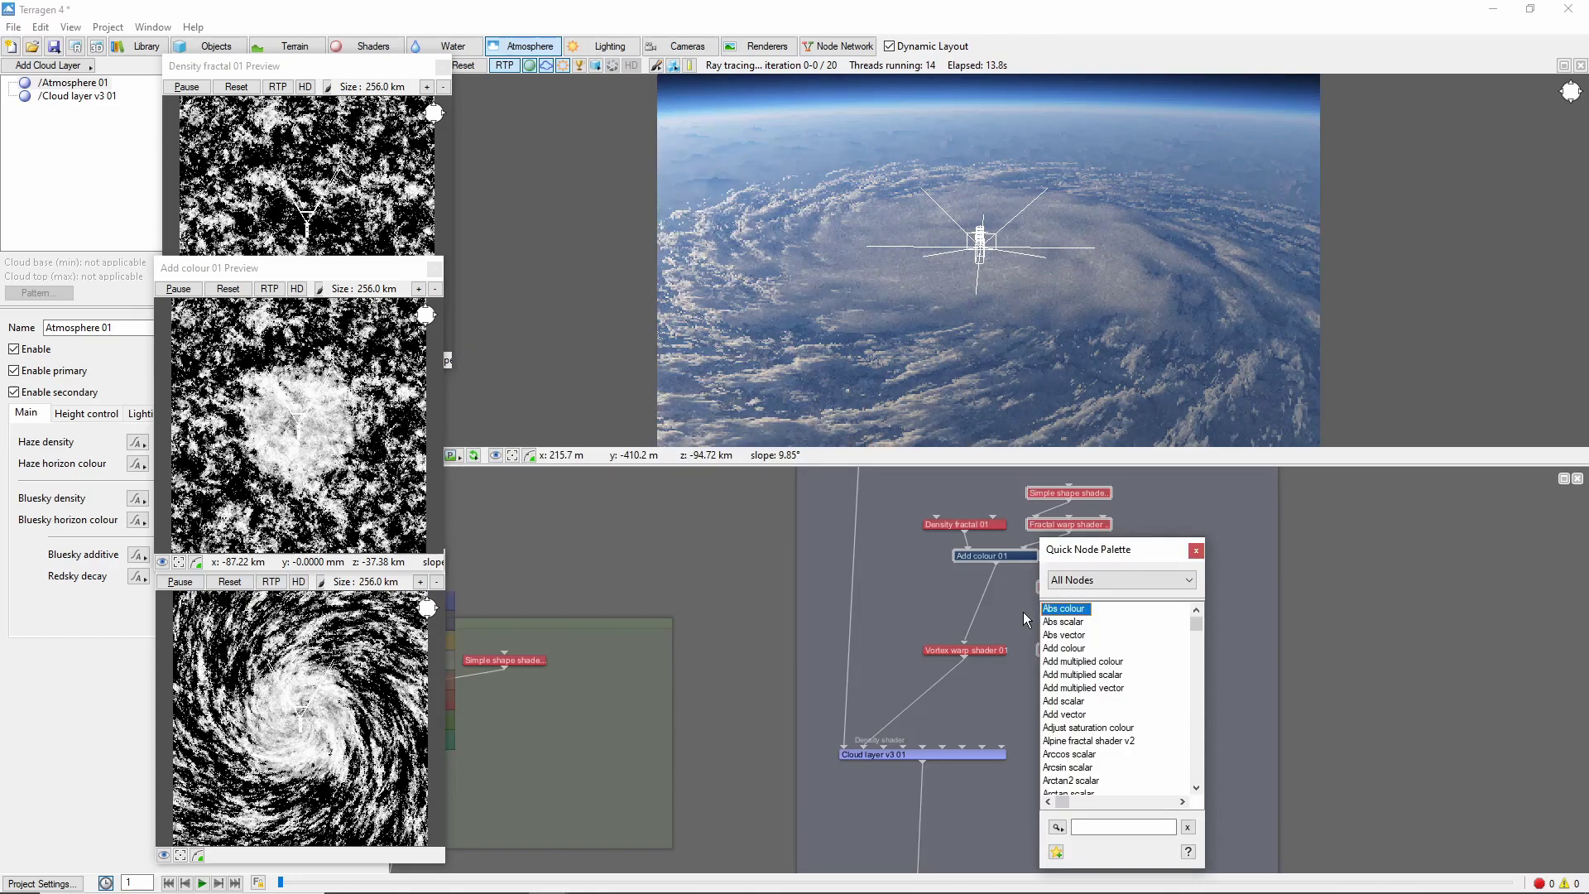
- Insert a Subtract colour node before the cloud layer that subtracts the newest Fractal warp shader from the Vortex warp shader
{"action": "type", "text": "sub"}
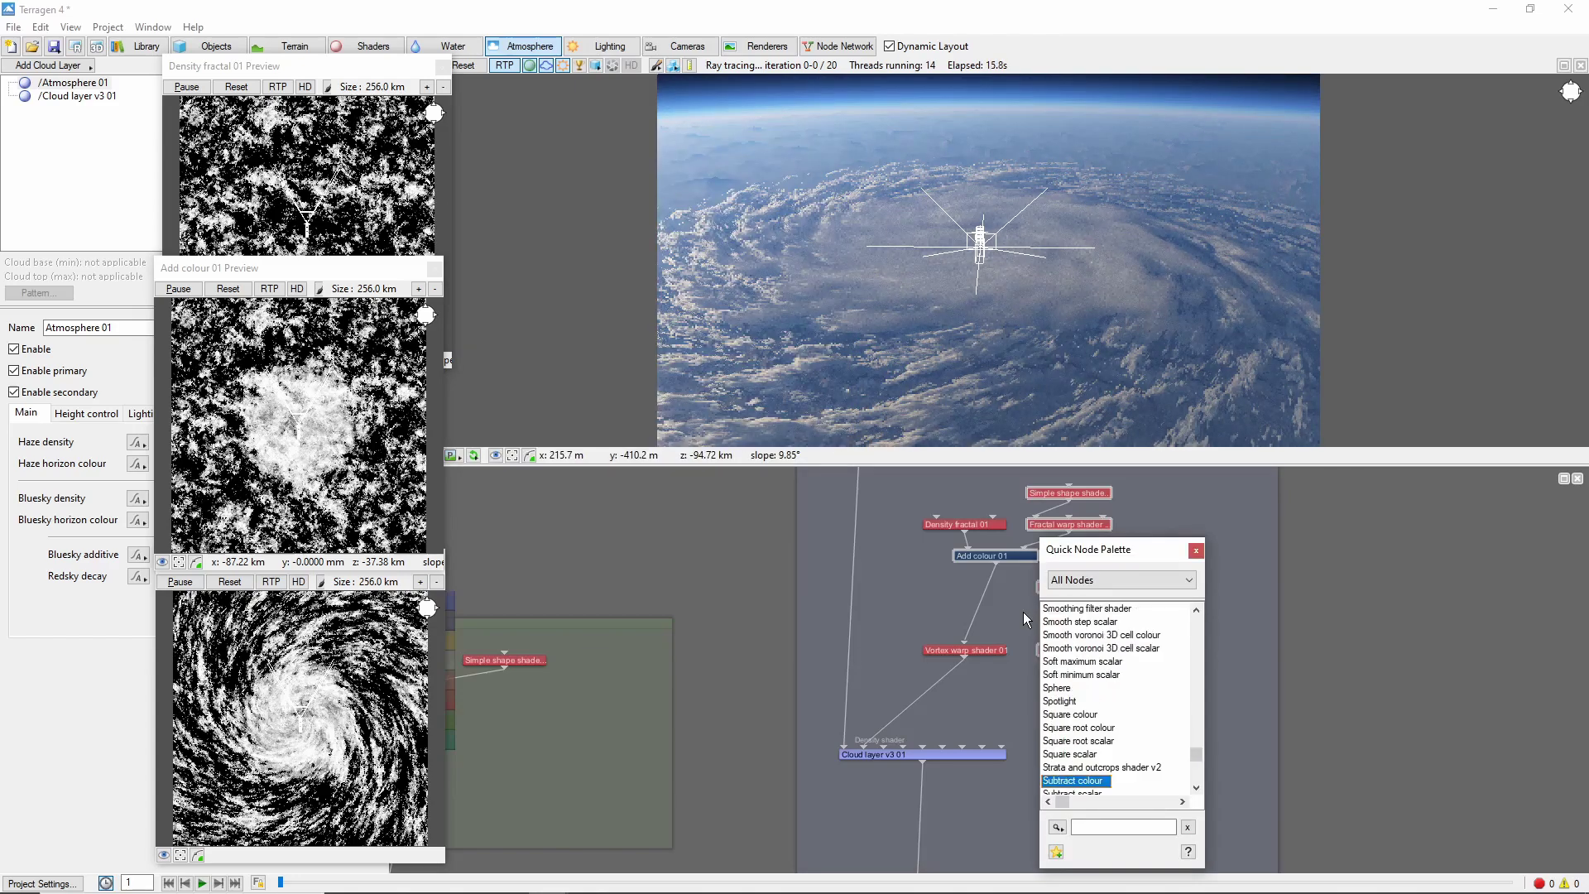
{"action": "key", "text": "Return"}
{"action": "left_click_drag", "start_coordinate": [1034, 609], "coordinate": [993, 692]}
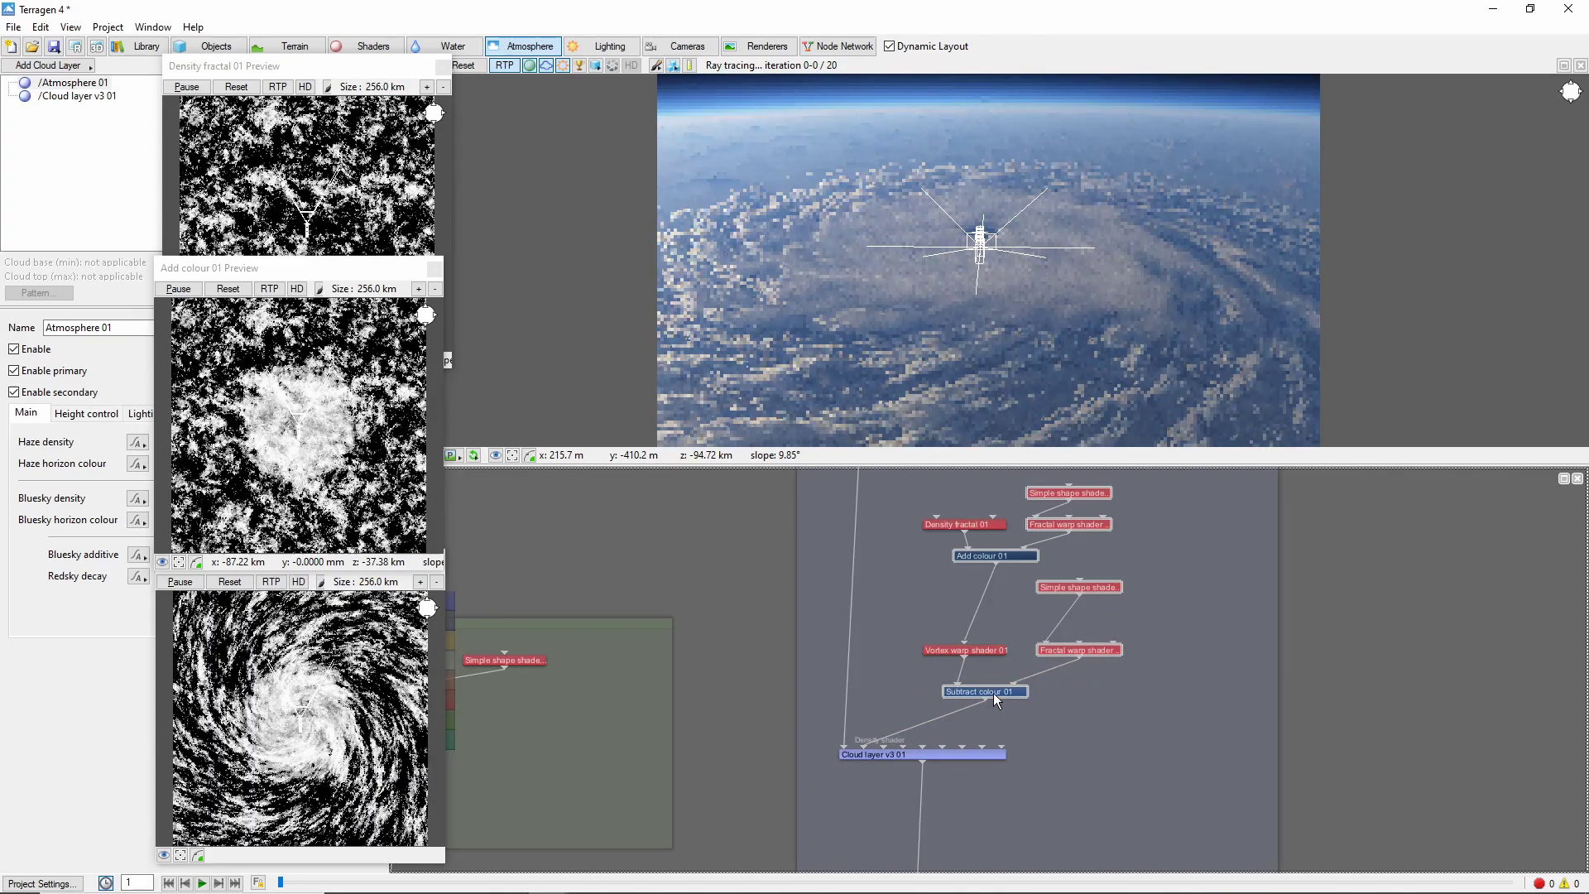
- Open a separate preview of the Subtract colour node
{"action": "double_click", "coordinate": [993, 692]}
{"action": "left_click", "coordinate": [807, 222]}
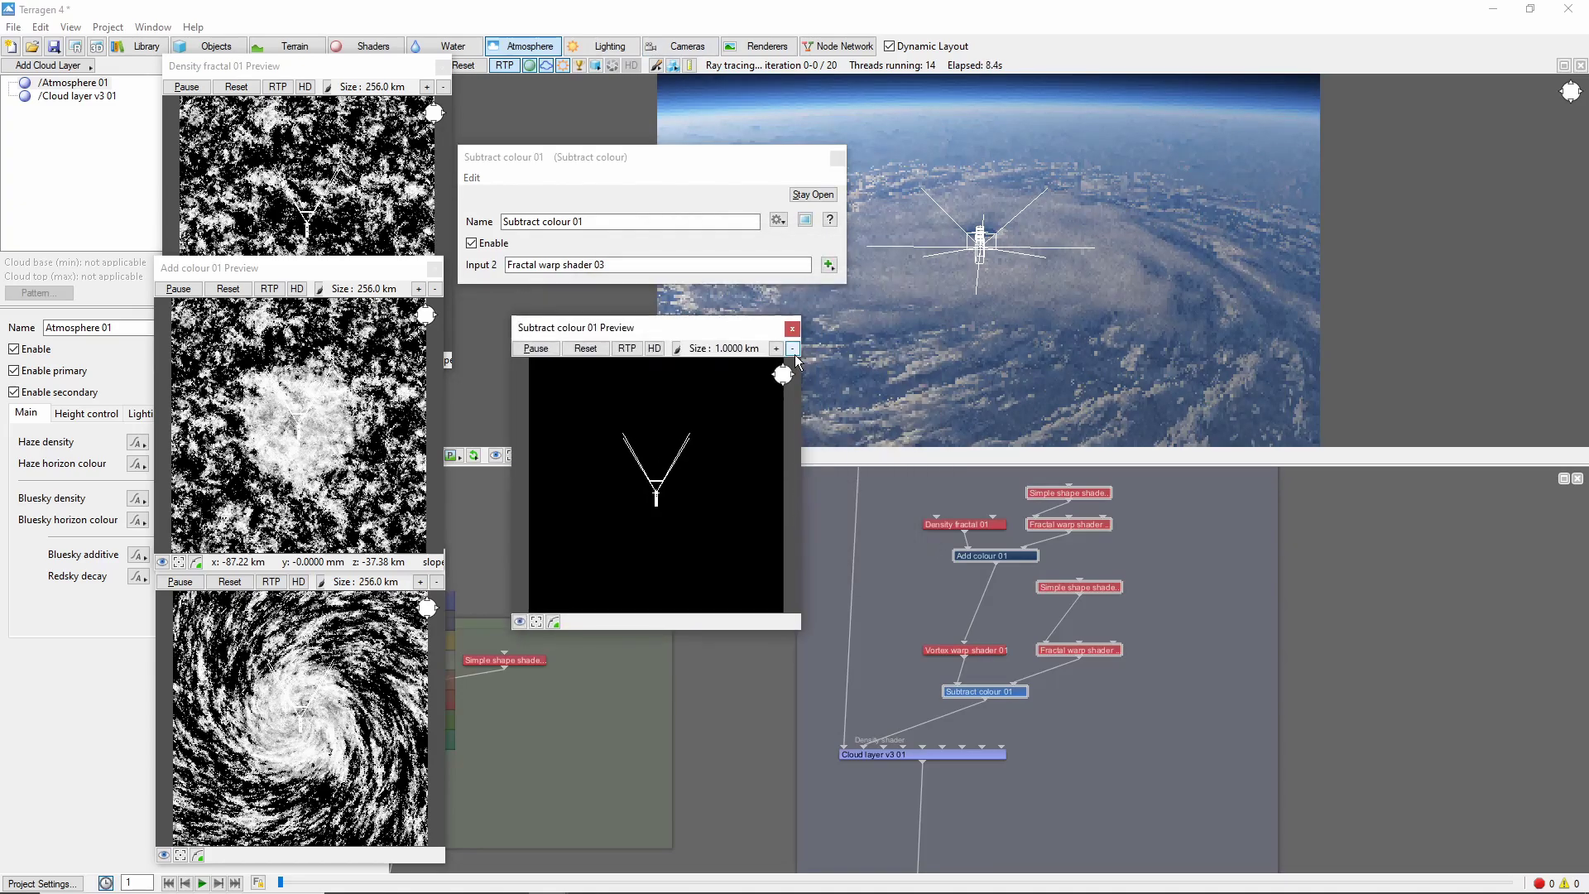